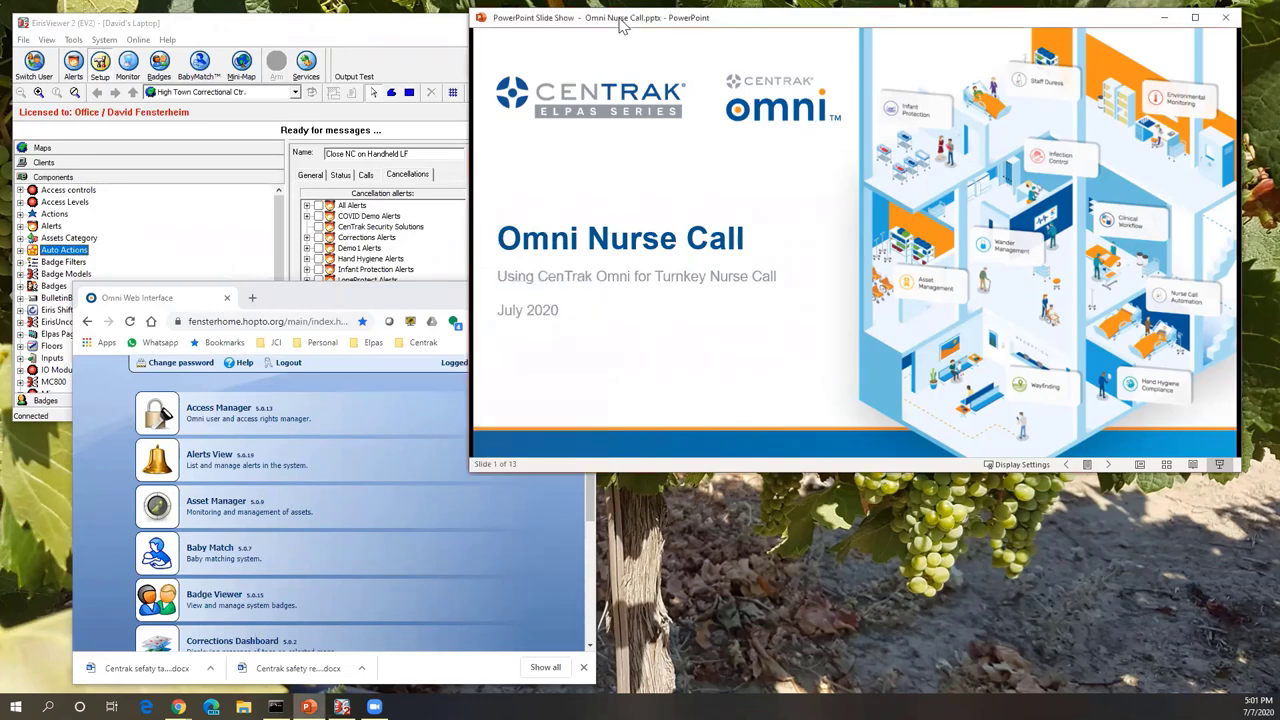
- Advance the slide show from the title slide through Webinars to slide 3, Basic Nurse Call Features
click(716, 259)
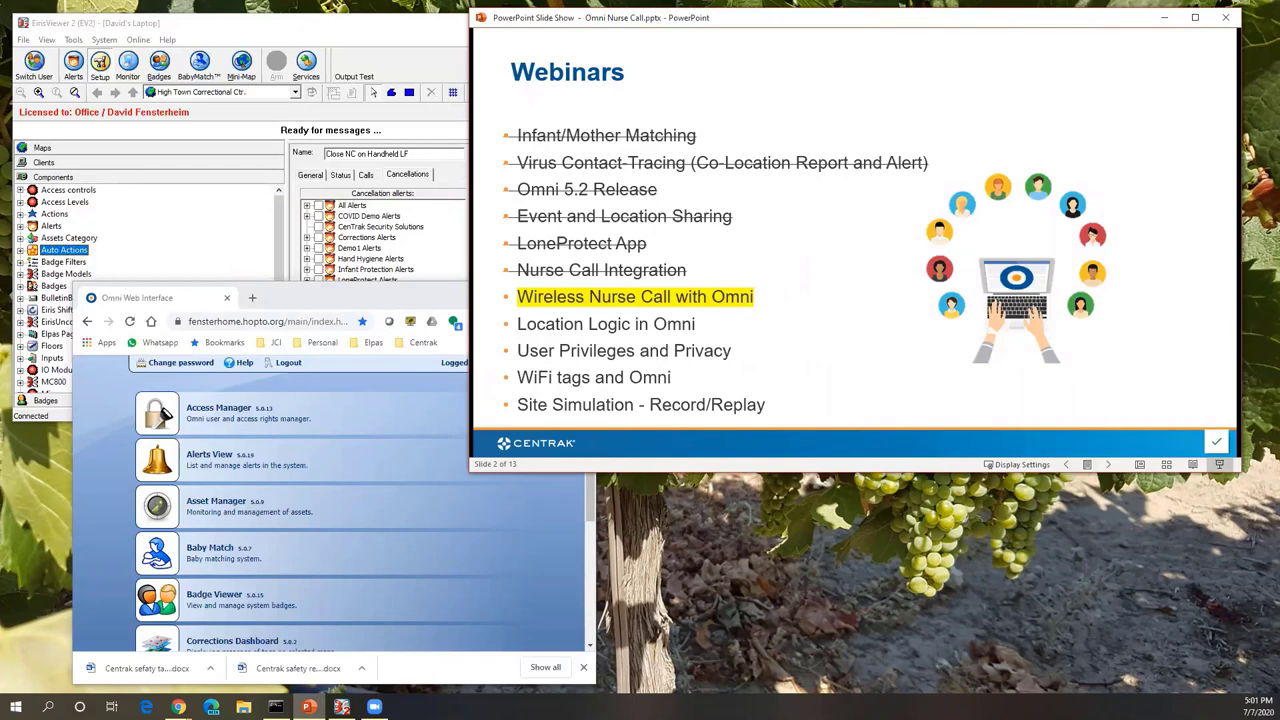
click(825, 229)
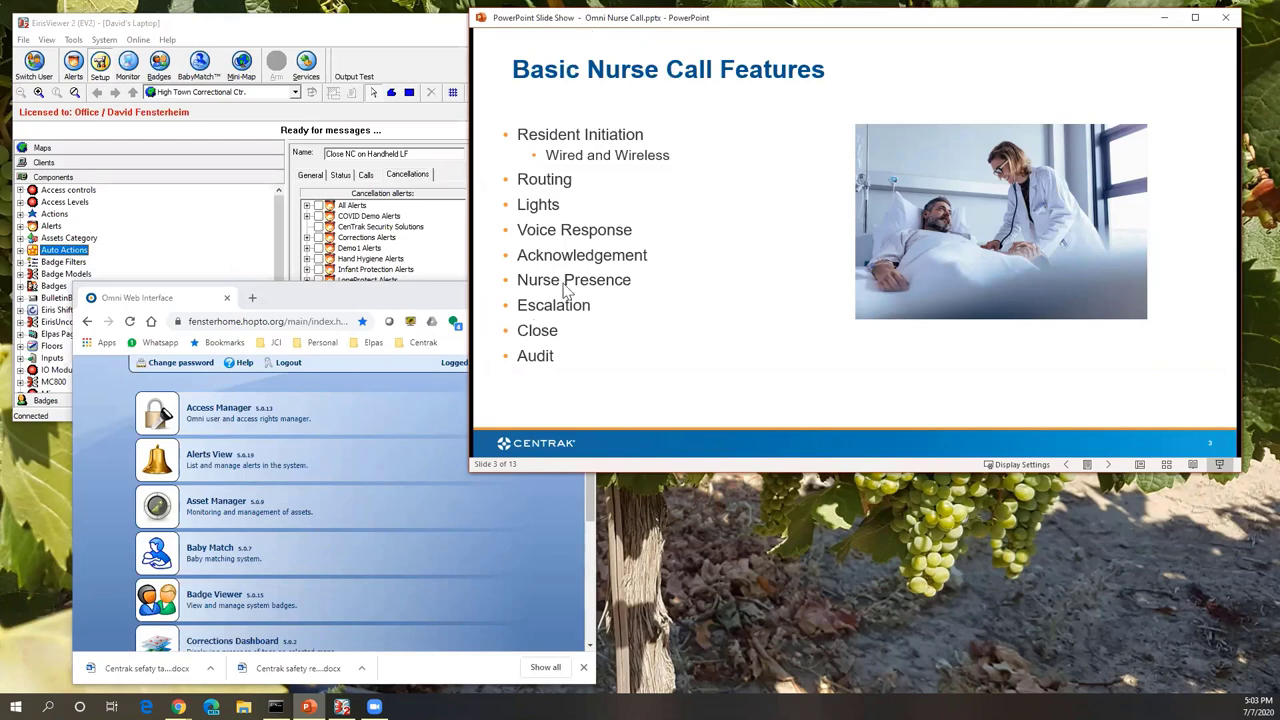
- Move from slide 3 to slide 4, Call Initiation
click(630, 97)
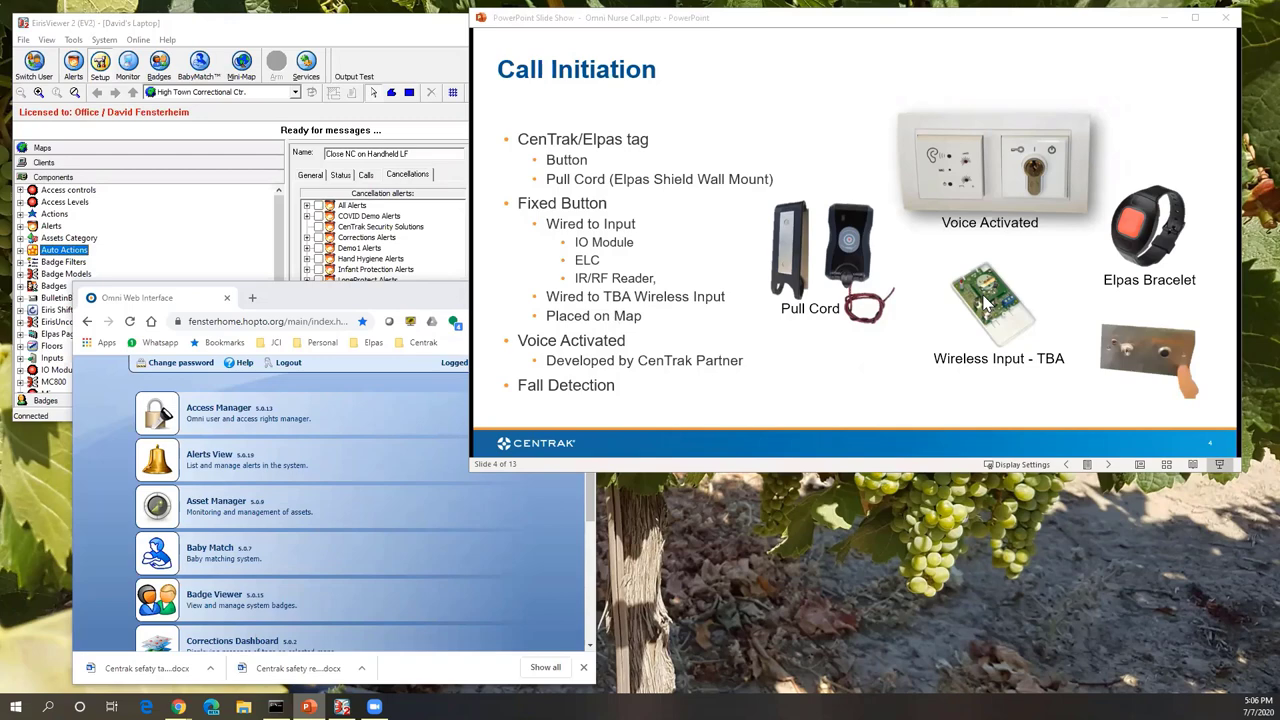
- Add an ELPAS Fixed Badge OEM object under Badges > Nurse Call Points in EirisViewer
click(296, 42)
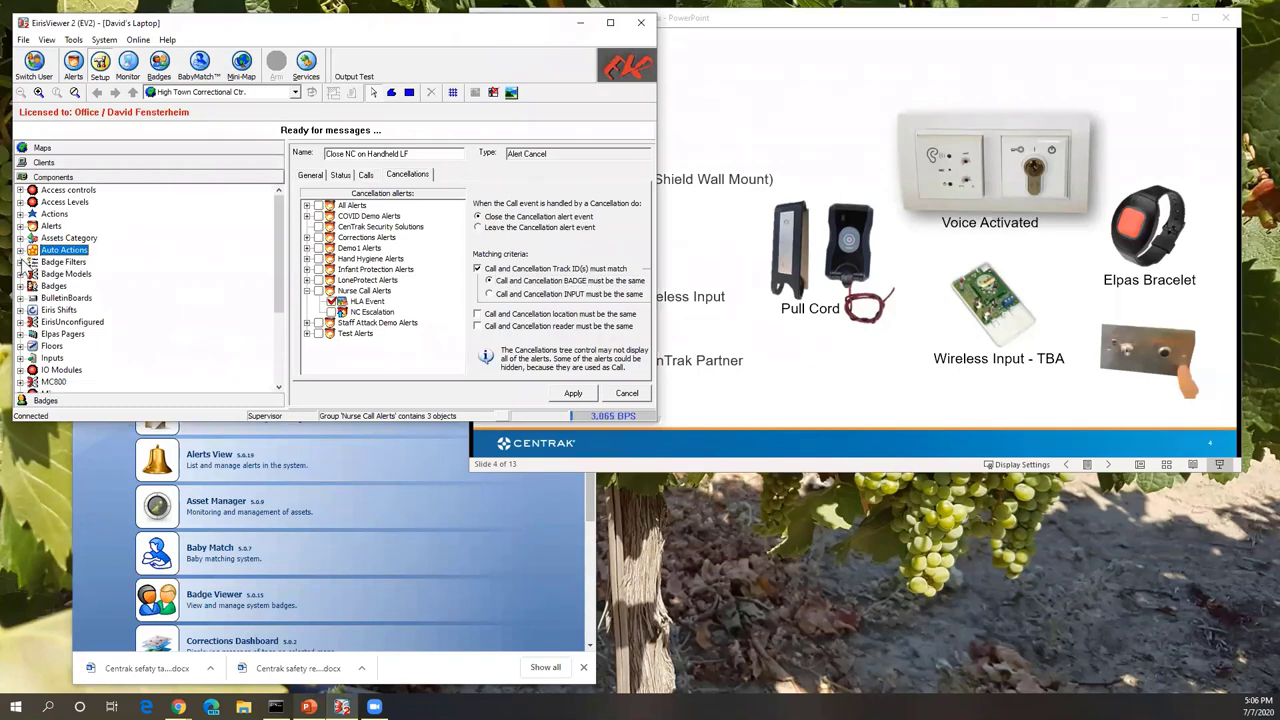
click(20, 286)
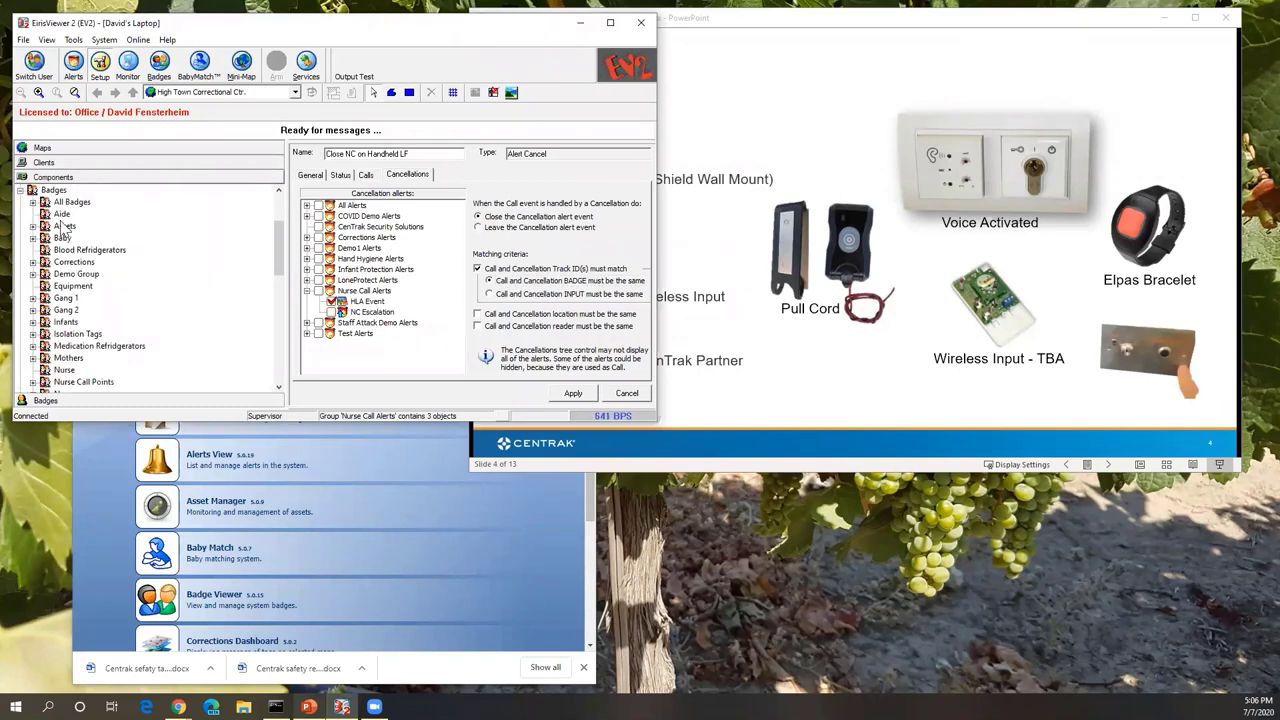
scroll(60, 300, down, 3)
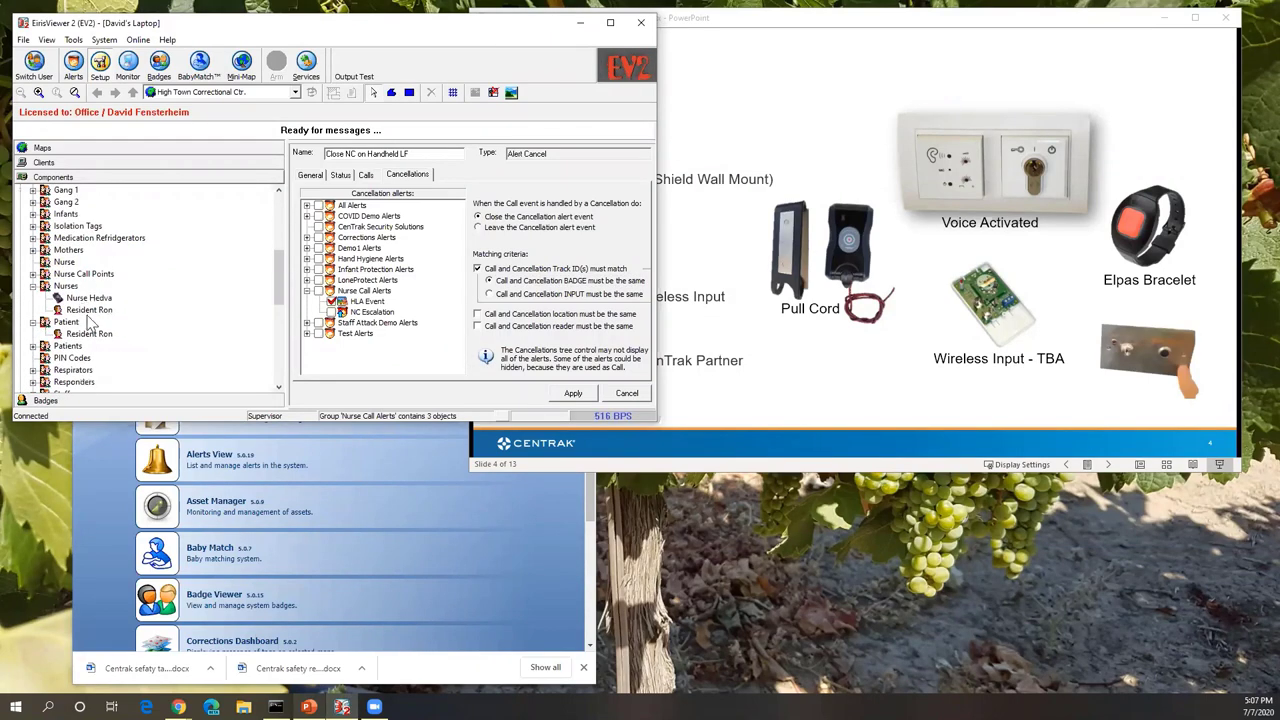
click(33, 274)
right_click(84, 274)
click(112, 301)
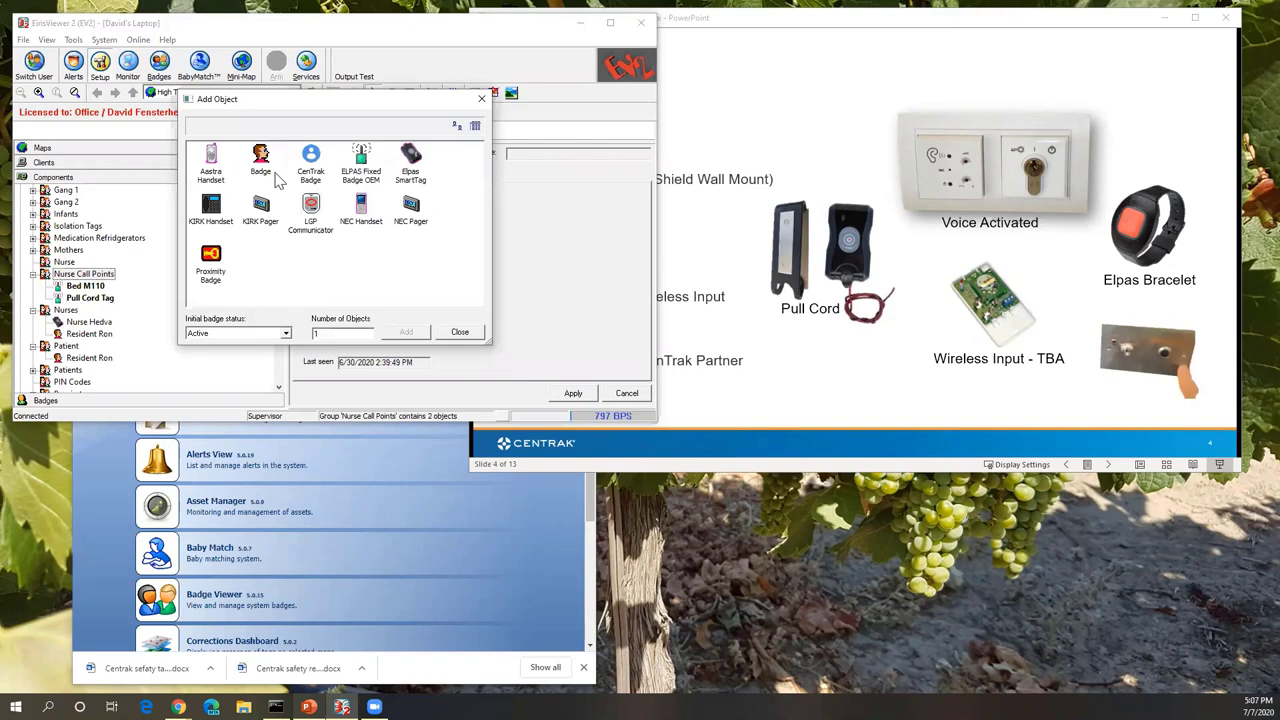
click(364, 176)
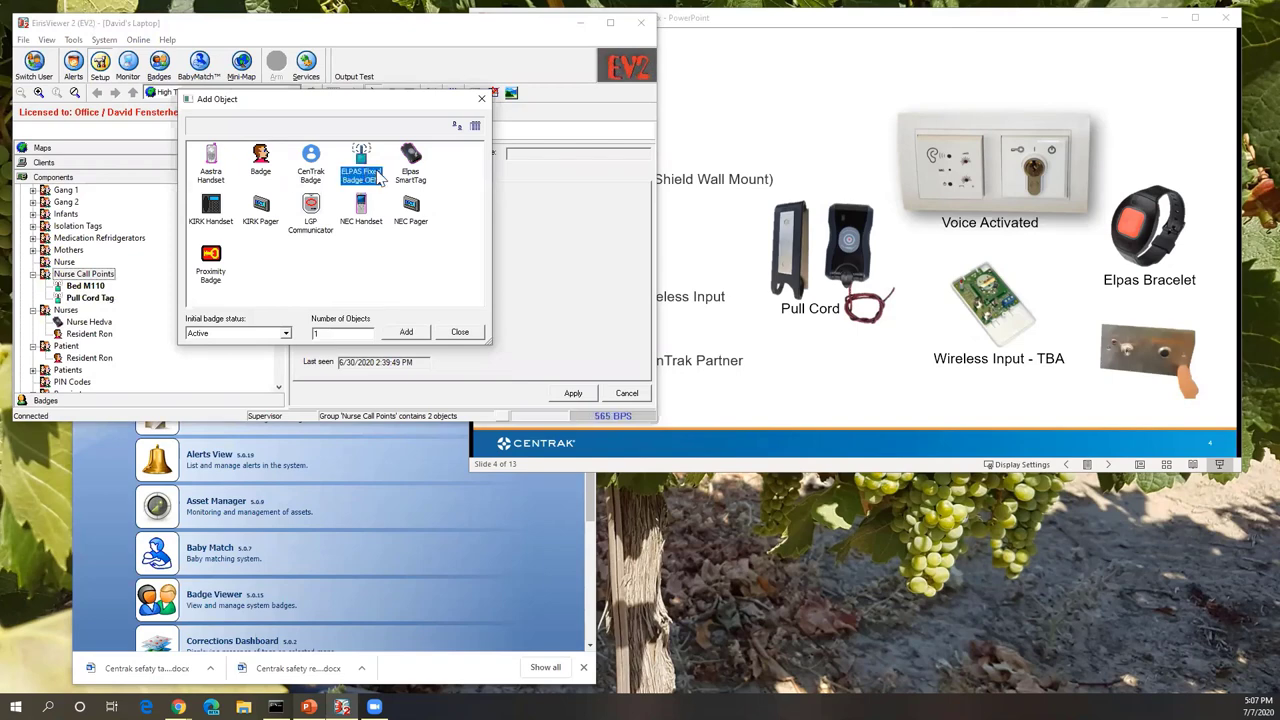
double_click(378, 178)
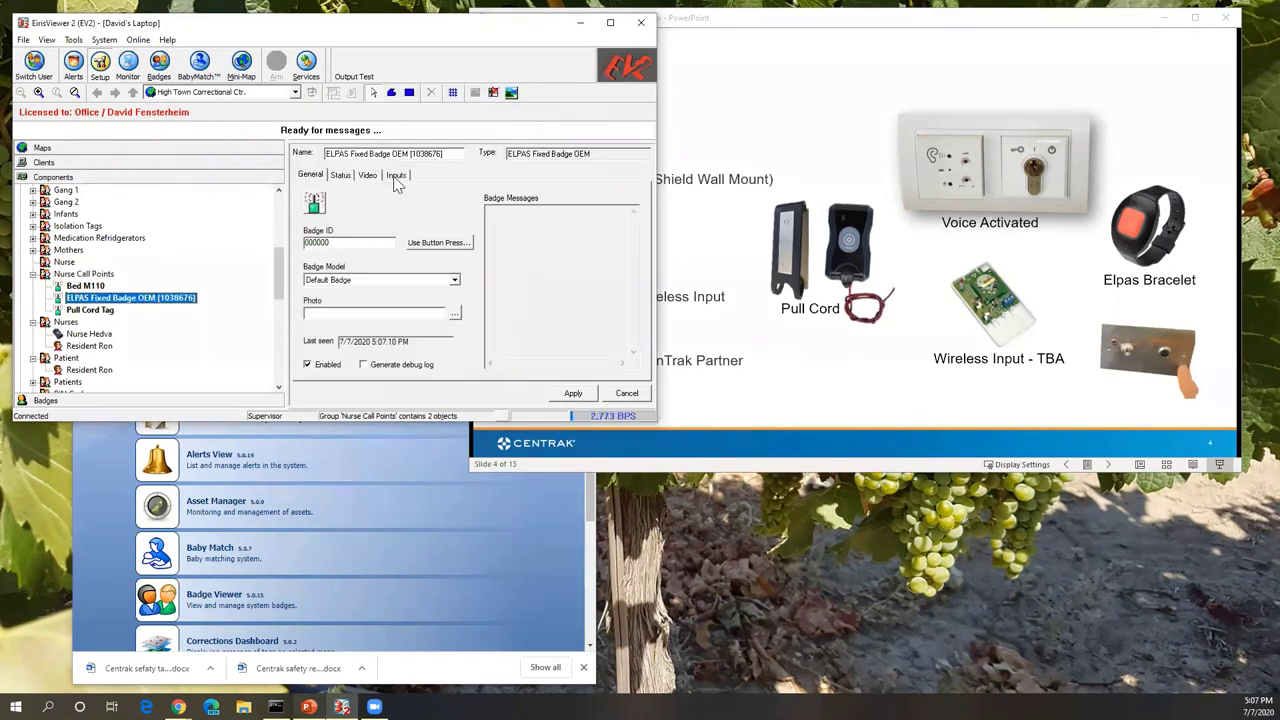
- Apply the badge's Use Inputs setting to create its three inputs, then return to the slides
click(396, 176)
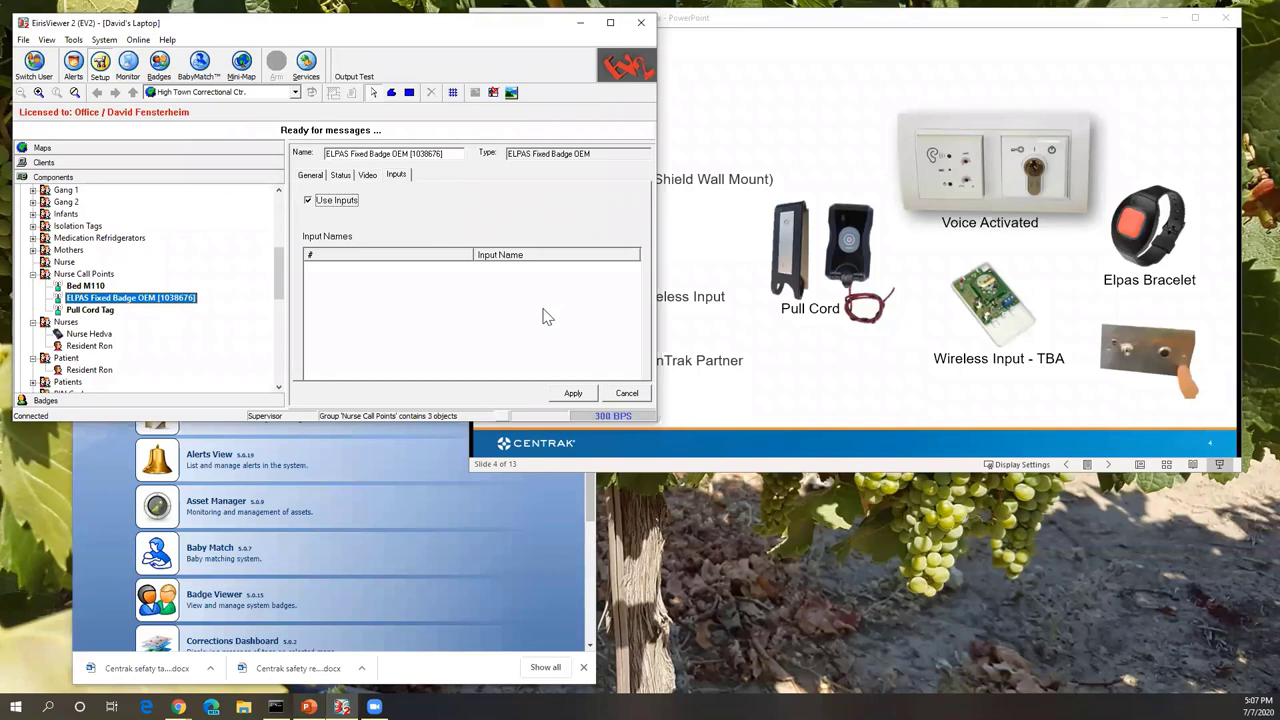
click(586, 392)
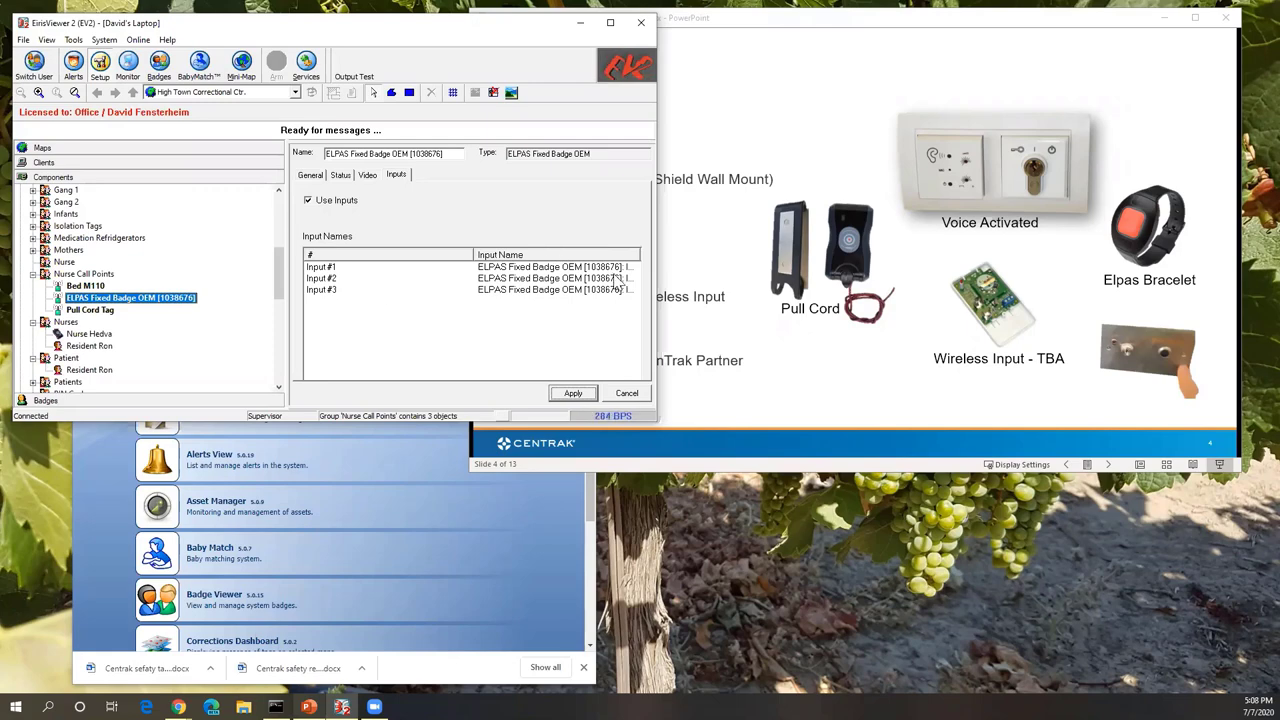
key(alt+Tab)
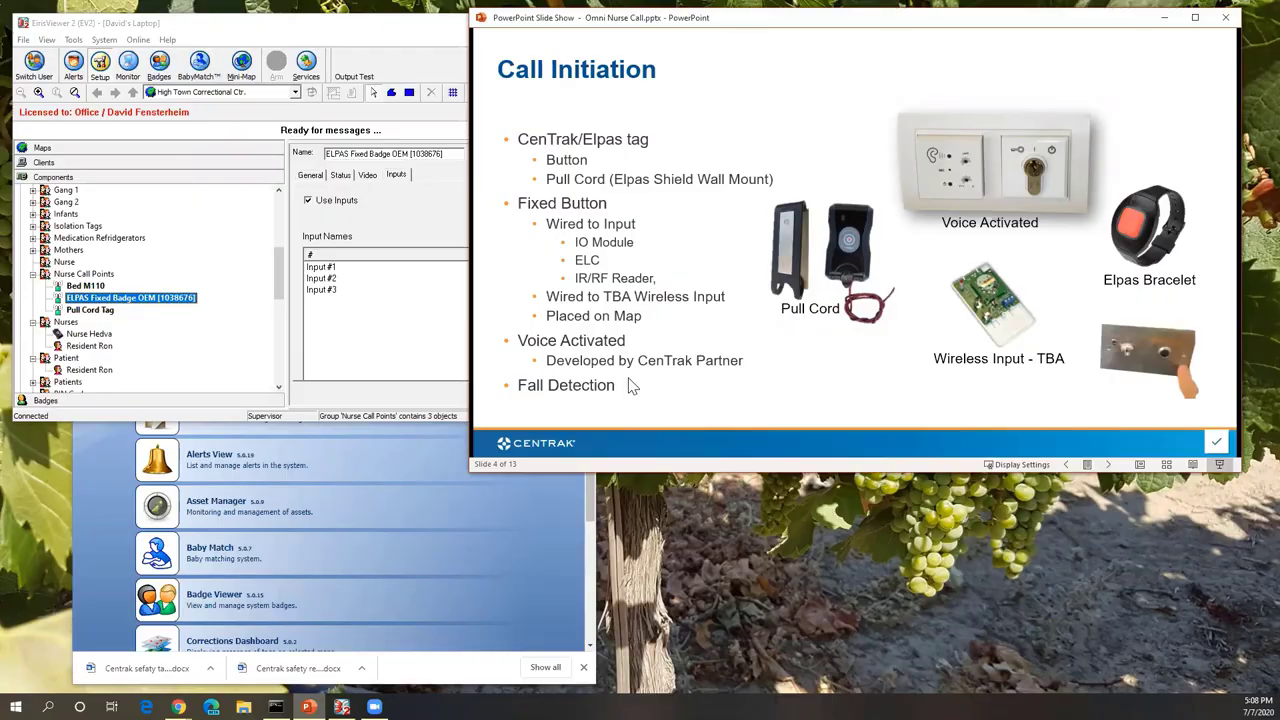
- Move from slide 4 to slide 5, Message Routing
click(597, 313)
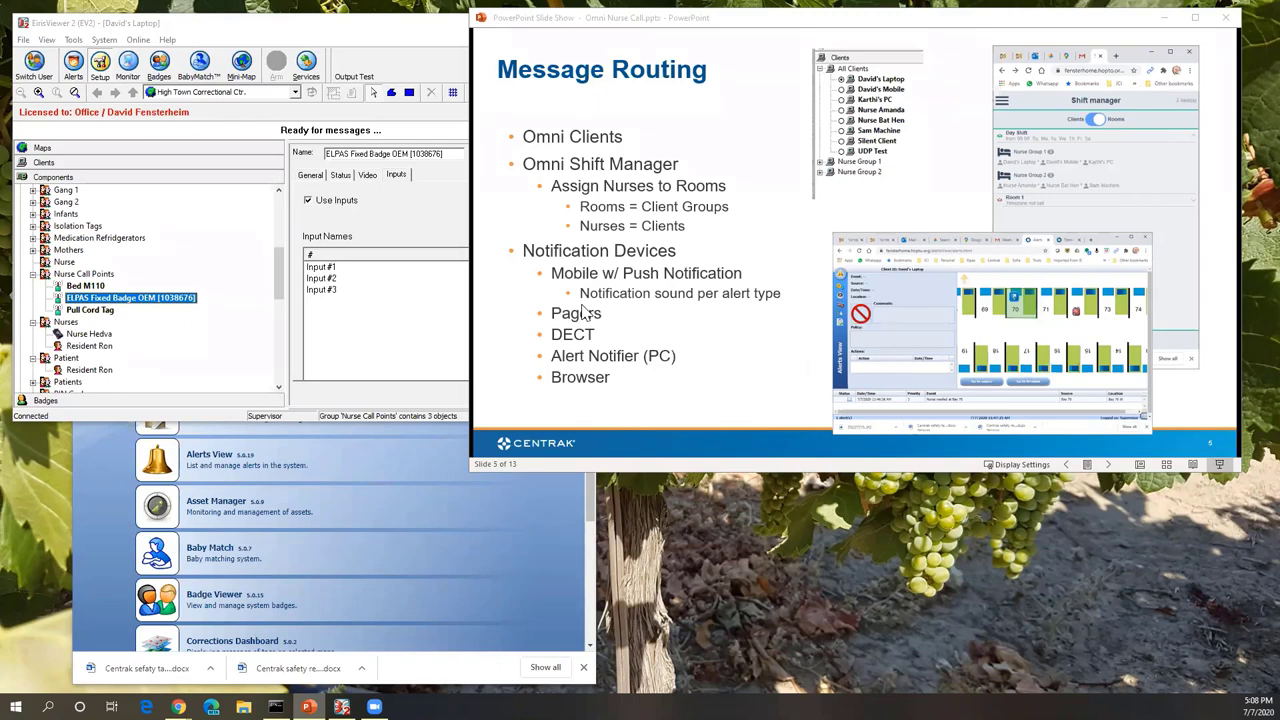
- Expand the EirisViewer Clients tree listing All Clients, Nurse Group 1 and Nurse Group 2
click(62, 163)
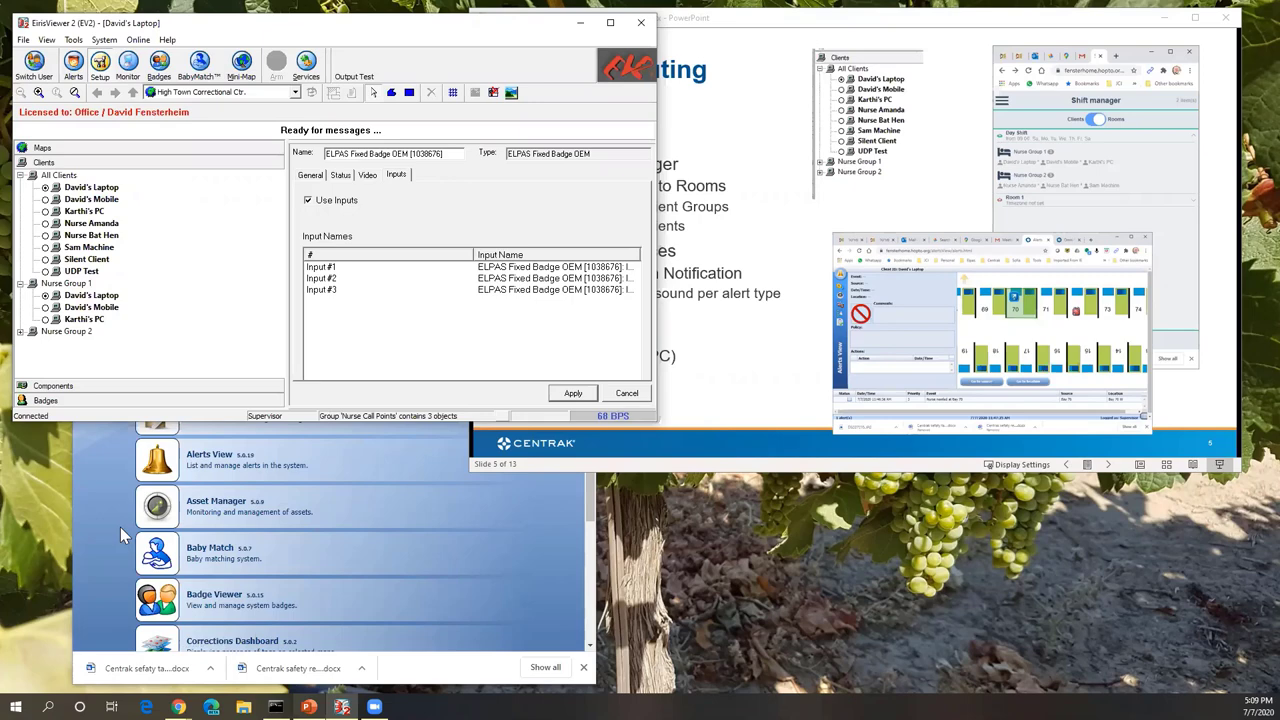
- Bring the browser forward and scroll to Shift Manager's Day Shift with both nurse groups
click(703, 28)
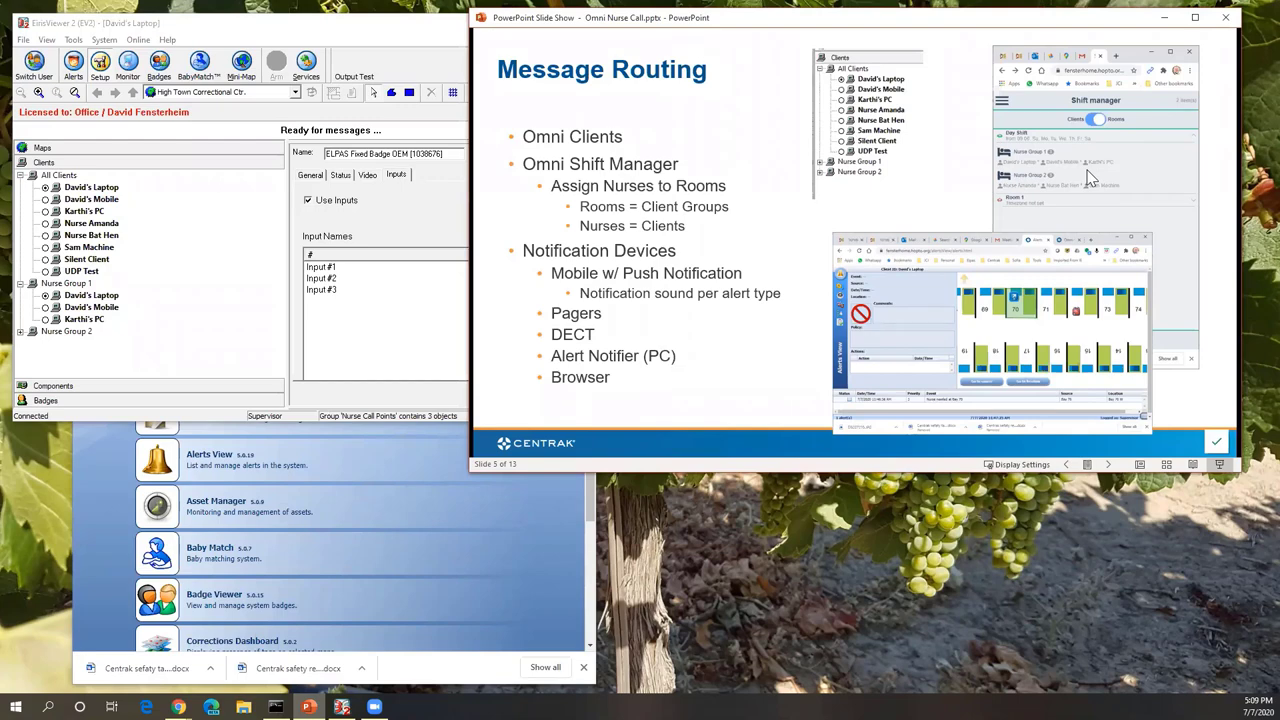
click(561, 548)
drag(438, 297, 438, 163)
scroll(250, 427, down, 3)
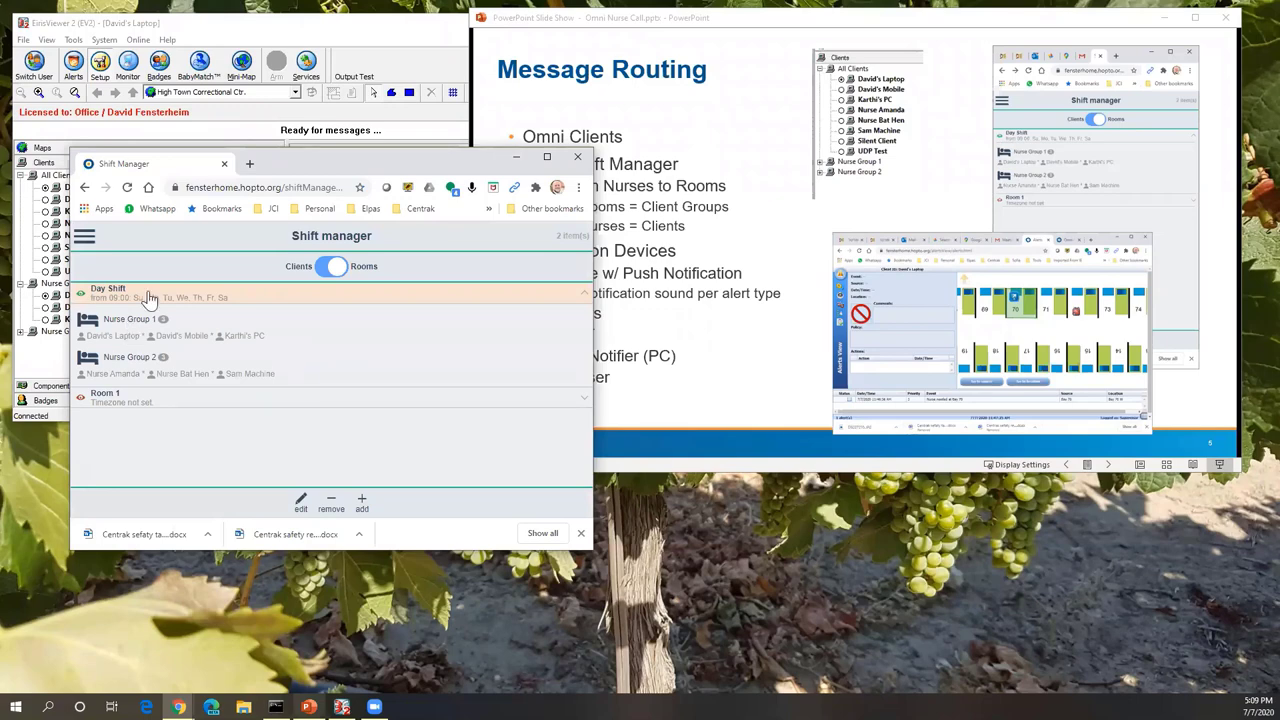
- Open the Day Shift detail page and keep its timezone as My Timezone
click(148, 295)
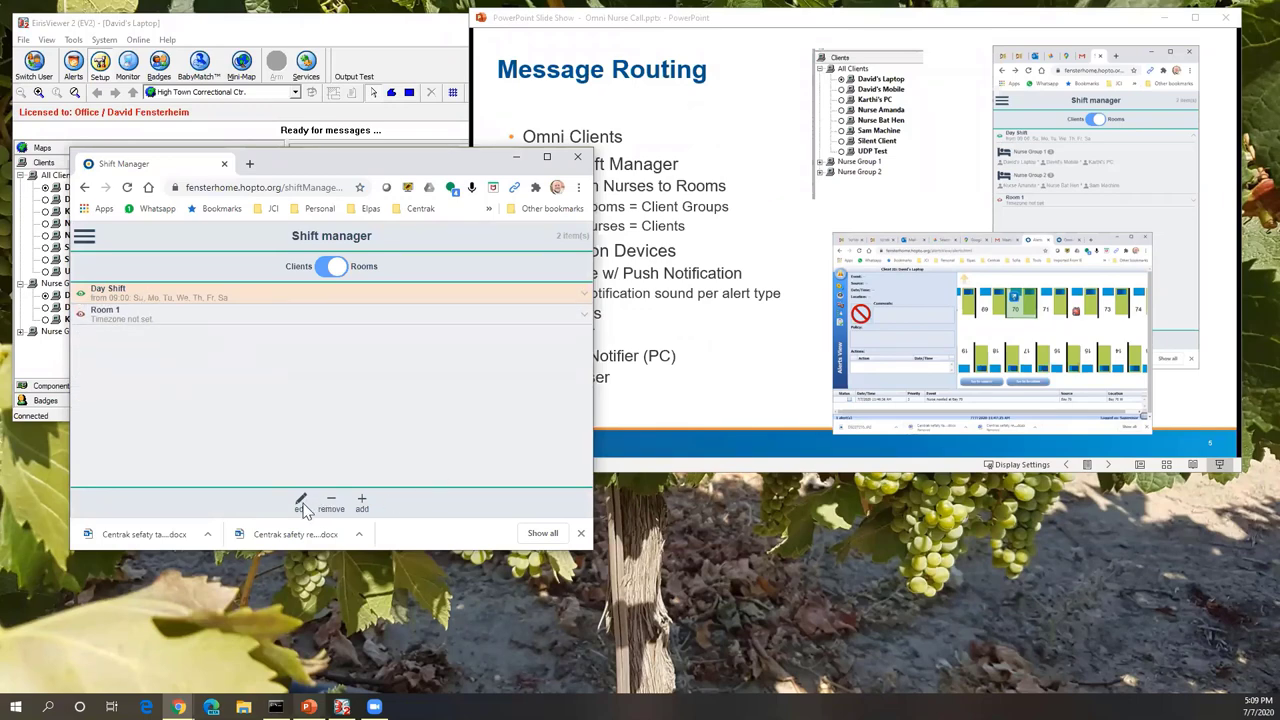
click(304, 506)
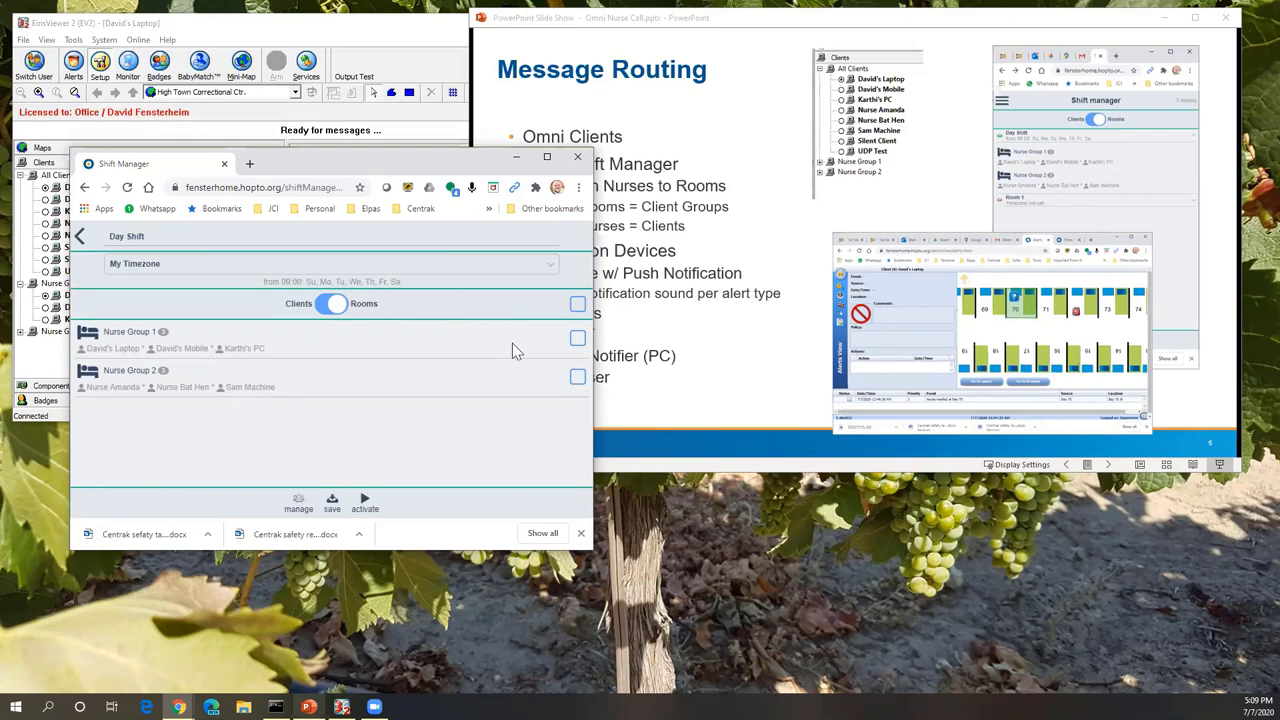
click(256, 40)
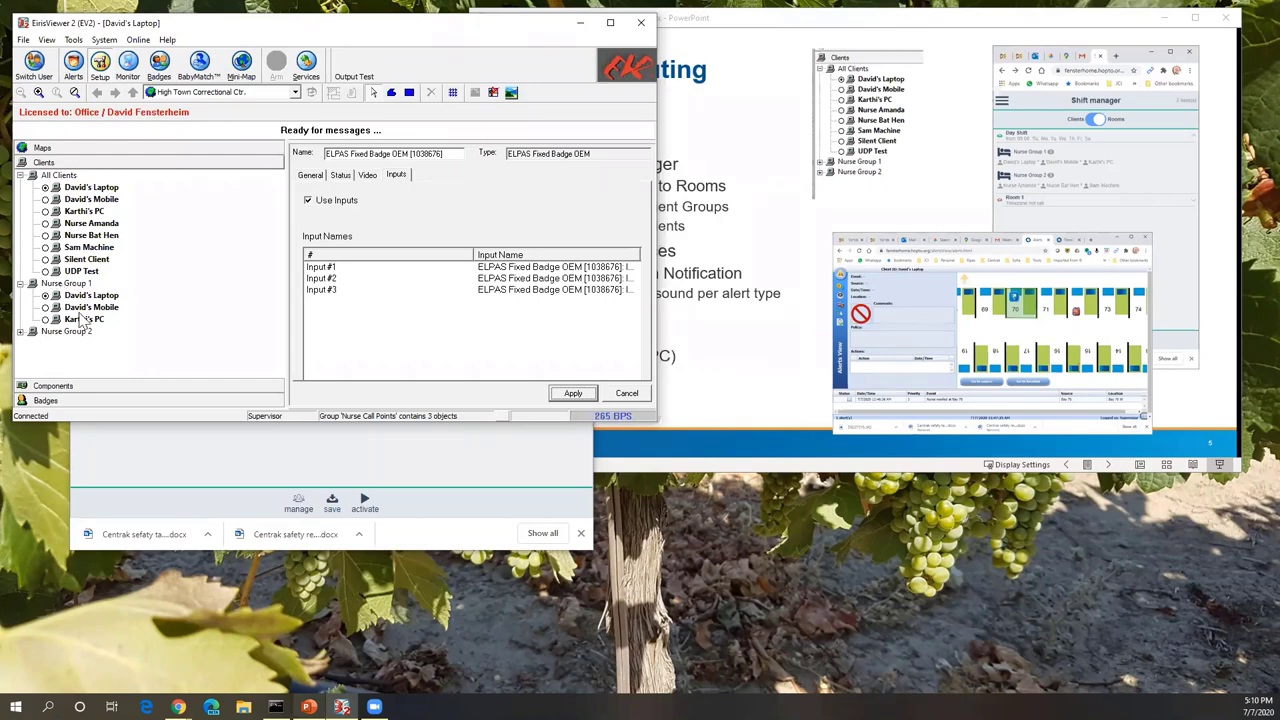
click(288, 435)
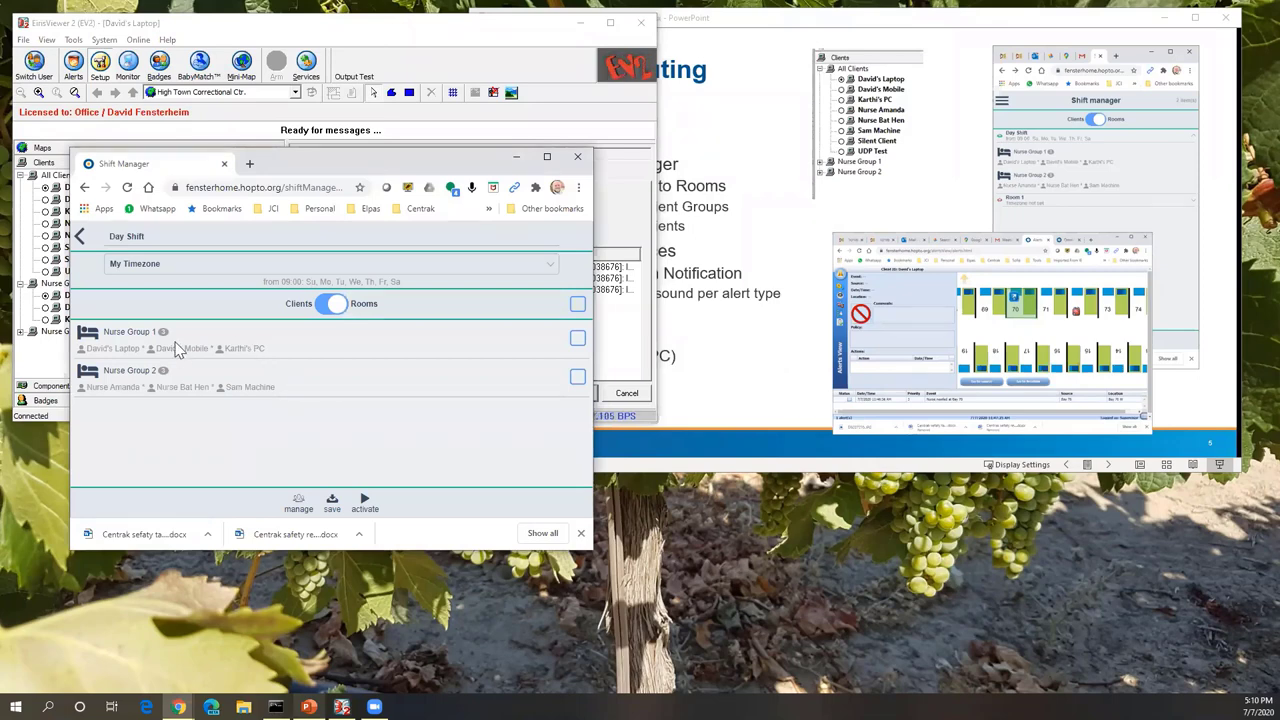
click(172, 263)
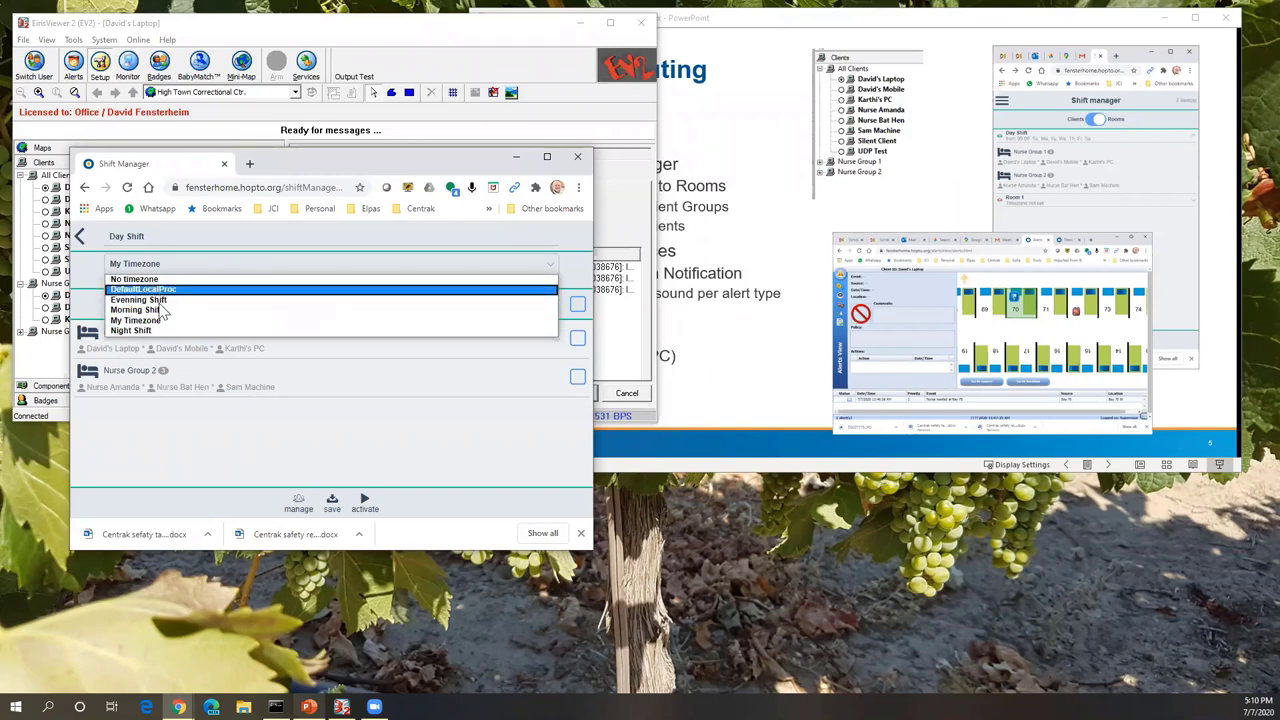
click(100, 297)
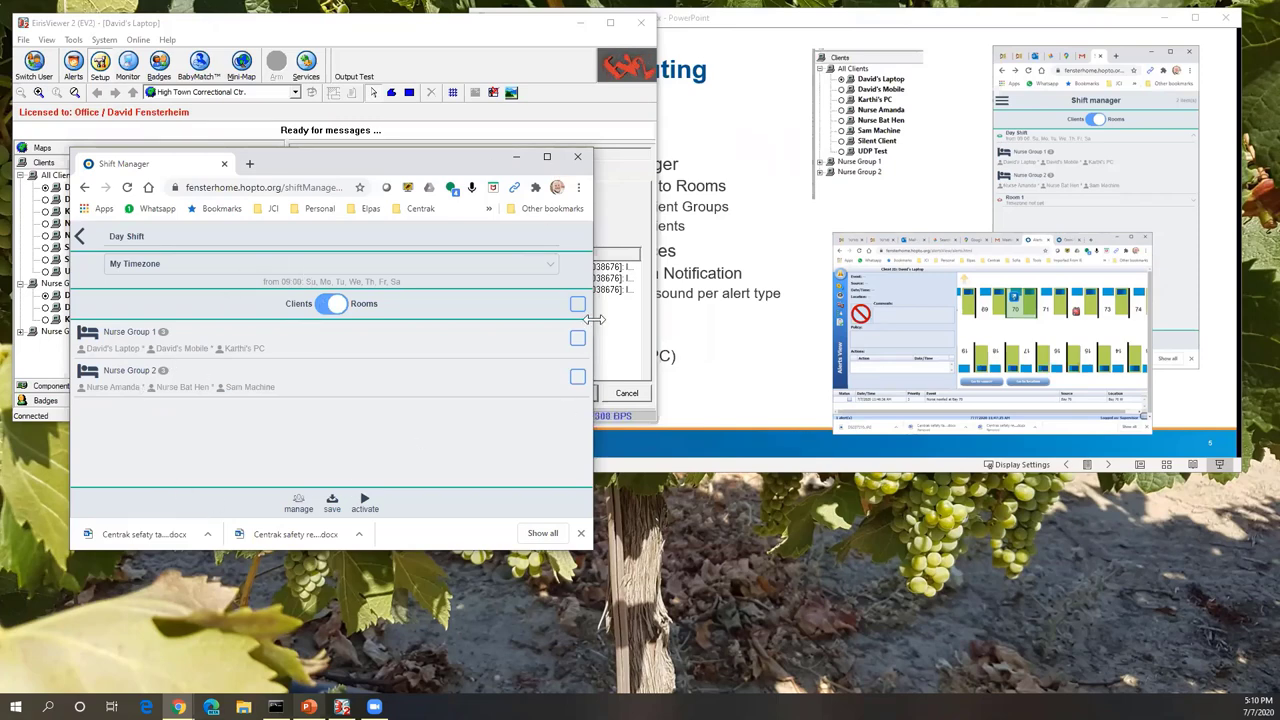
- Narrow the shift editor, move it to the lower left, and return to the Message Routing slide
mouse_move(594, 319)
mouse_down()
mouse_move(396, 322)
mouse_move(610, 305)
mouse_up()
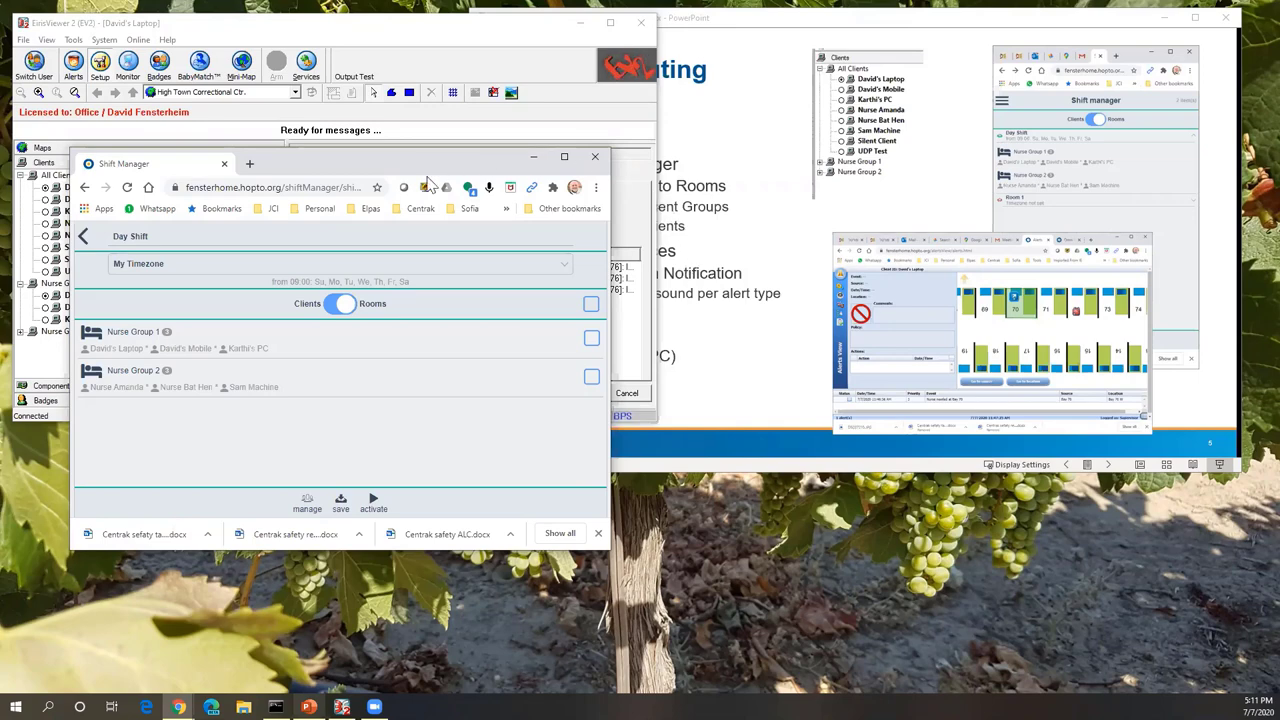
drag(437, 163, 403, 303)
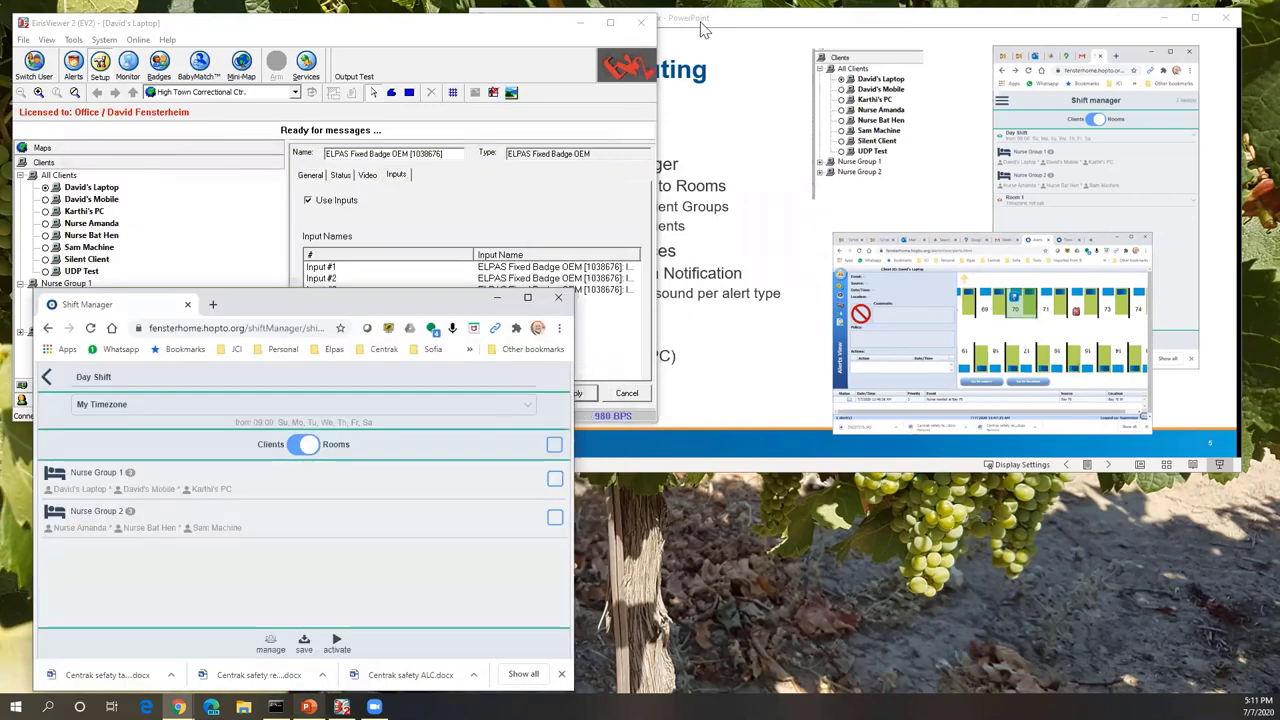
click(700, 29)
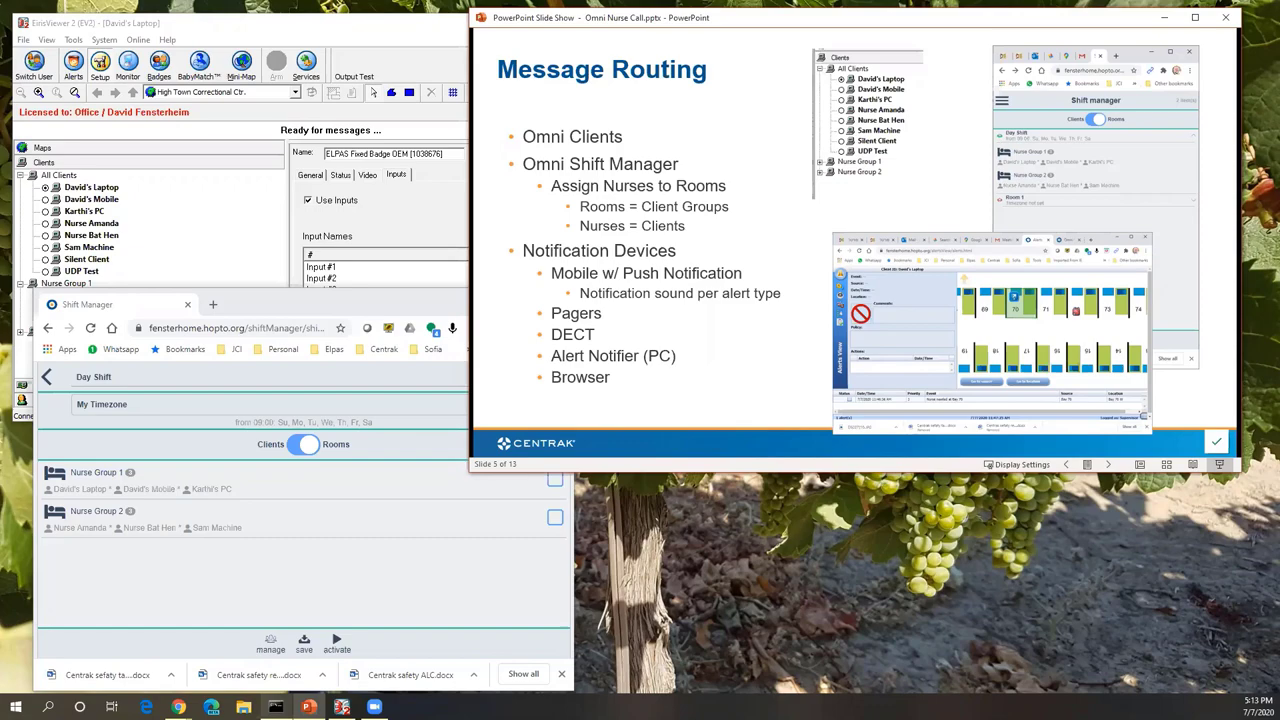
- Move from slide 5 to slide 6, Lights and Maps
click(731, 210)
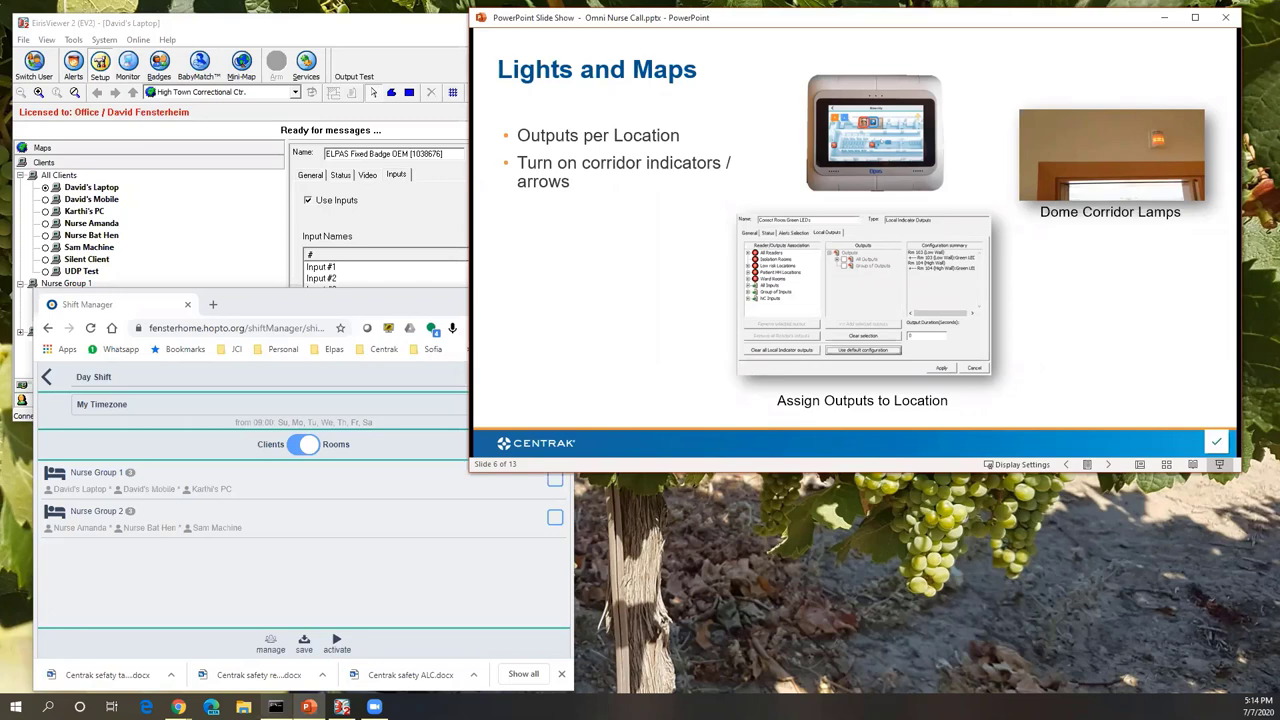
- Open the Correct Room Green LEDs module under Components > Modules > All Modules
click(252, 76)
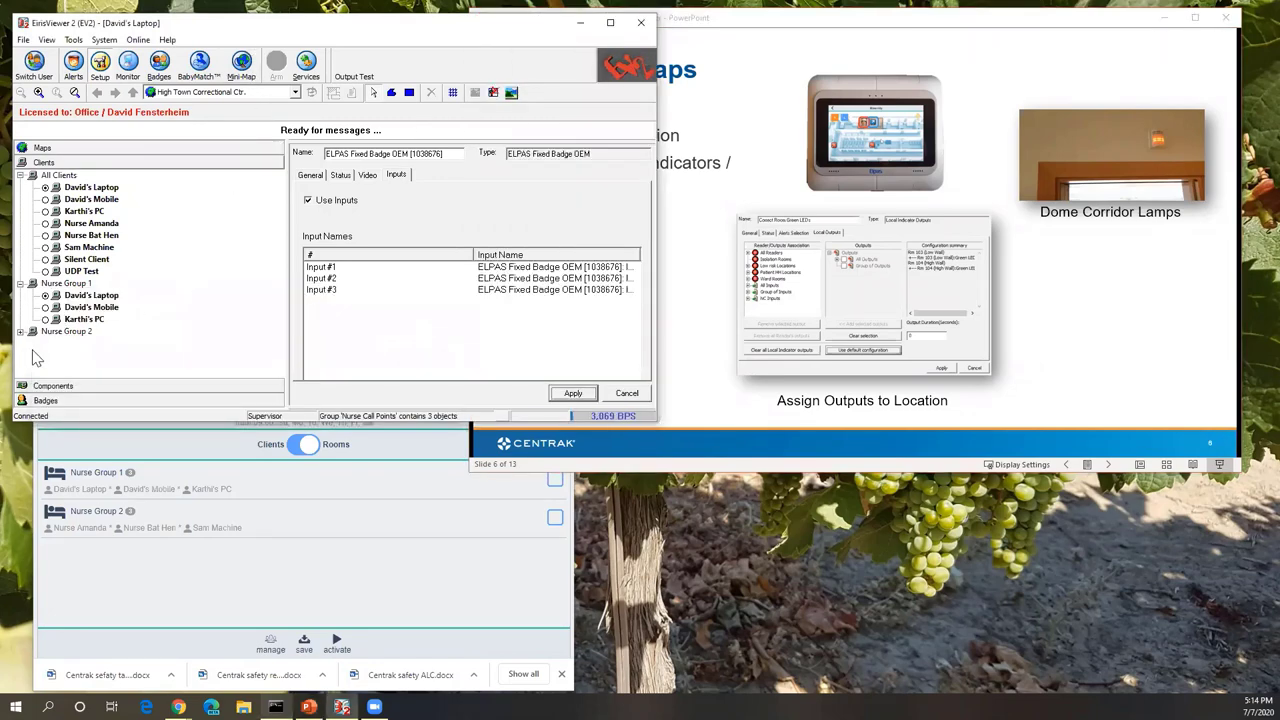
click(45, 386)
scroll(45, 350, down, 3)
scroll(45, 348, down, 3)
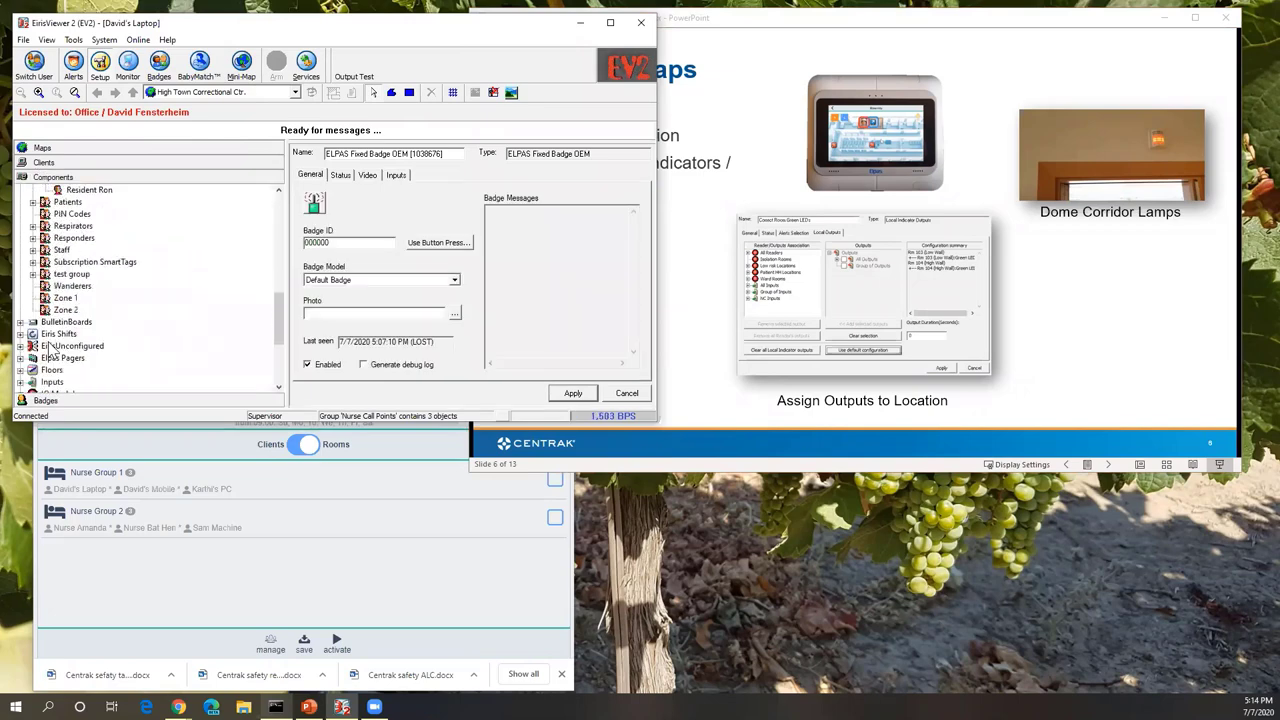
scroll(45, 348, down, 2)
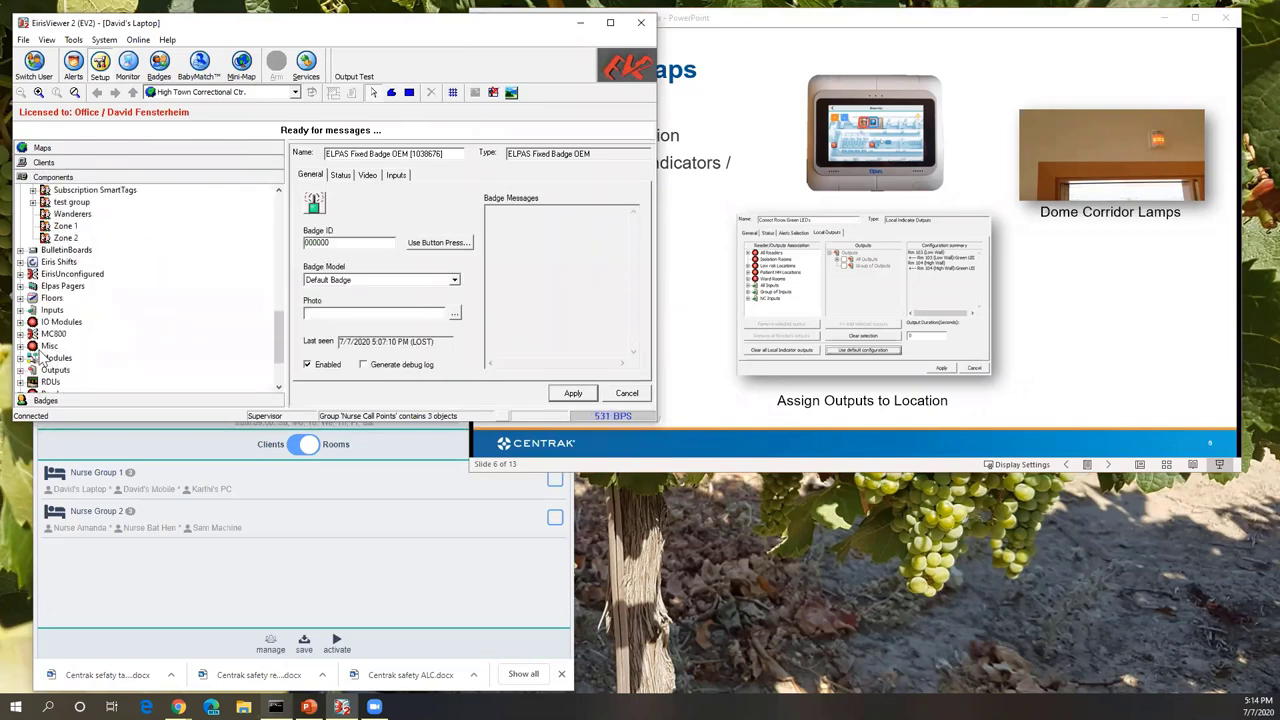
double_click(42, 358)
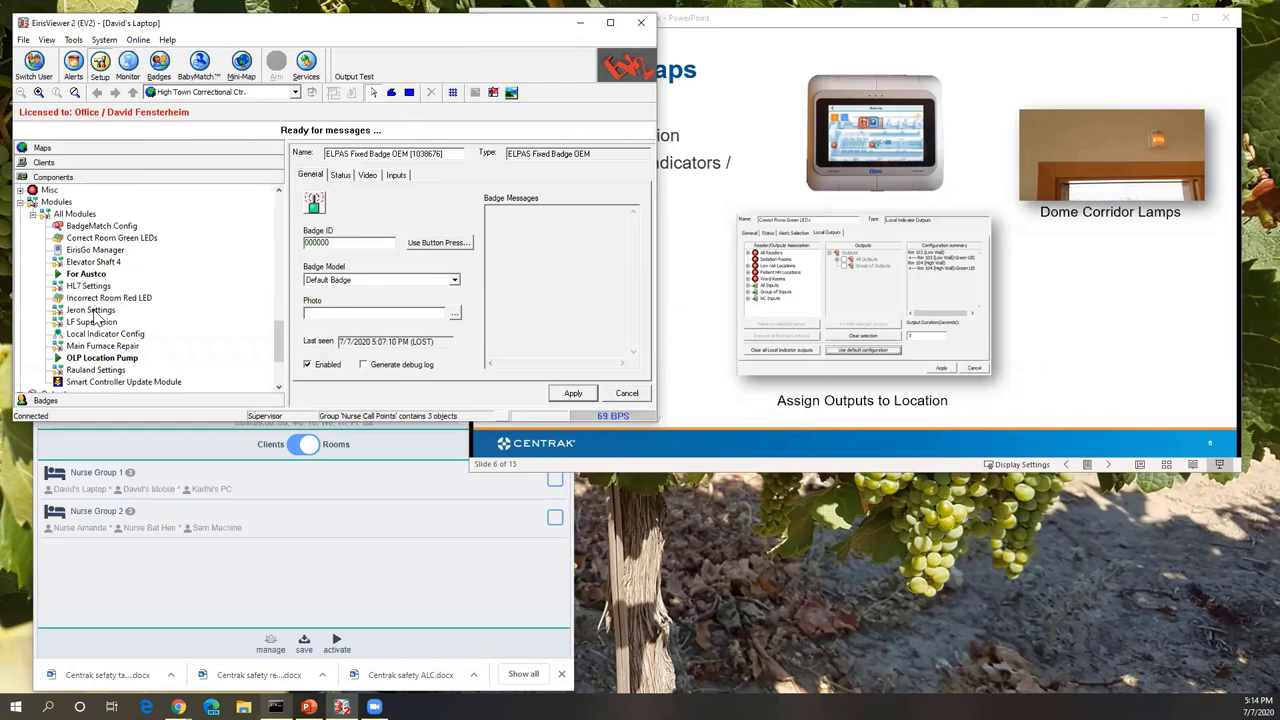
click(110, 240)
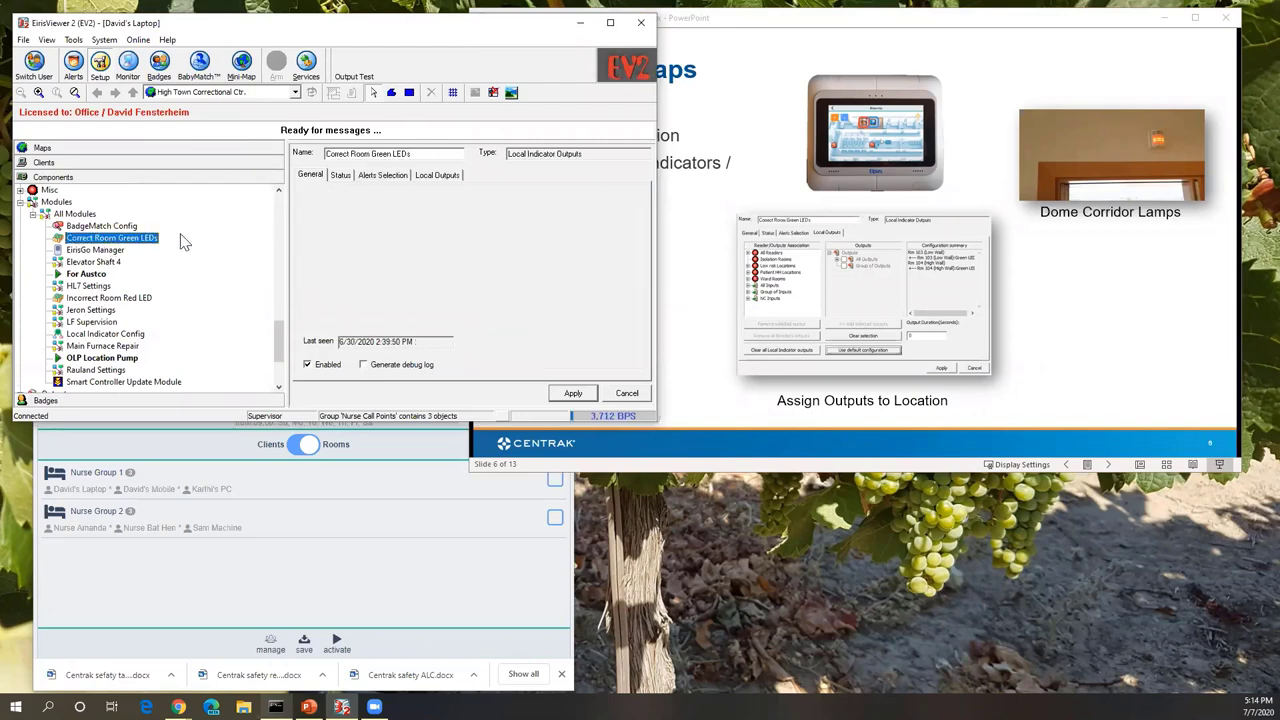
- Preview Add Object for All Modules without adding anything, then show the module's Alerts Selection
click(436, 178)
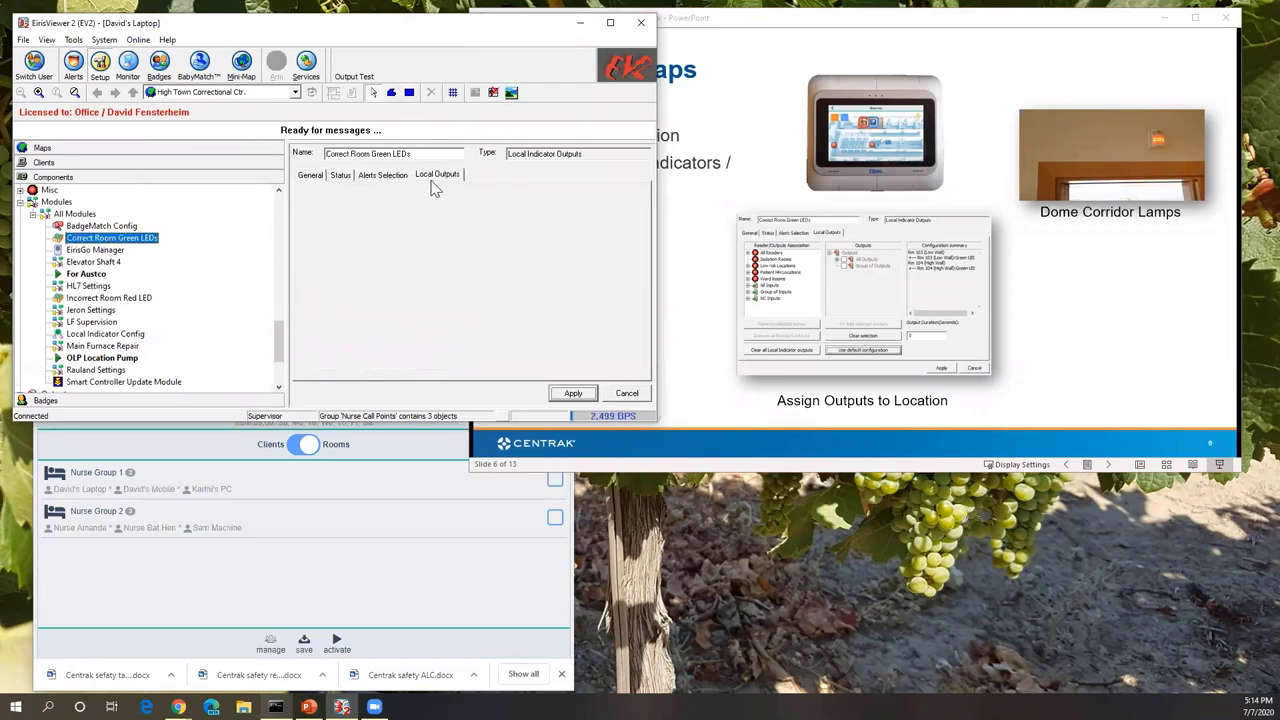
right_click(86, 214)
click(159, 241)
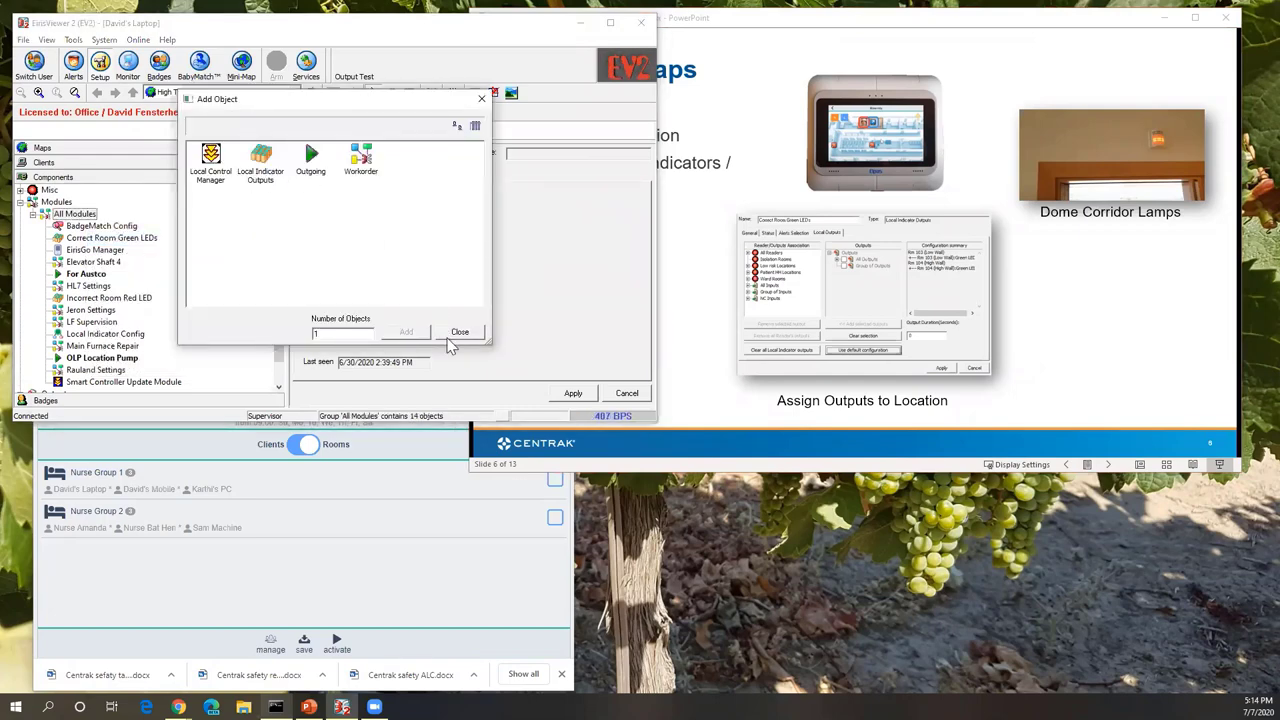
click(459, 331)
click(400, 176)
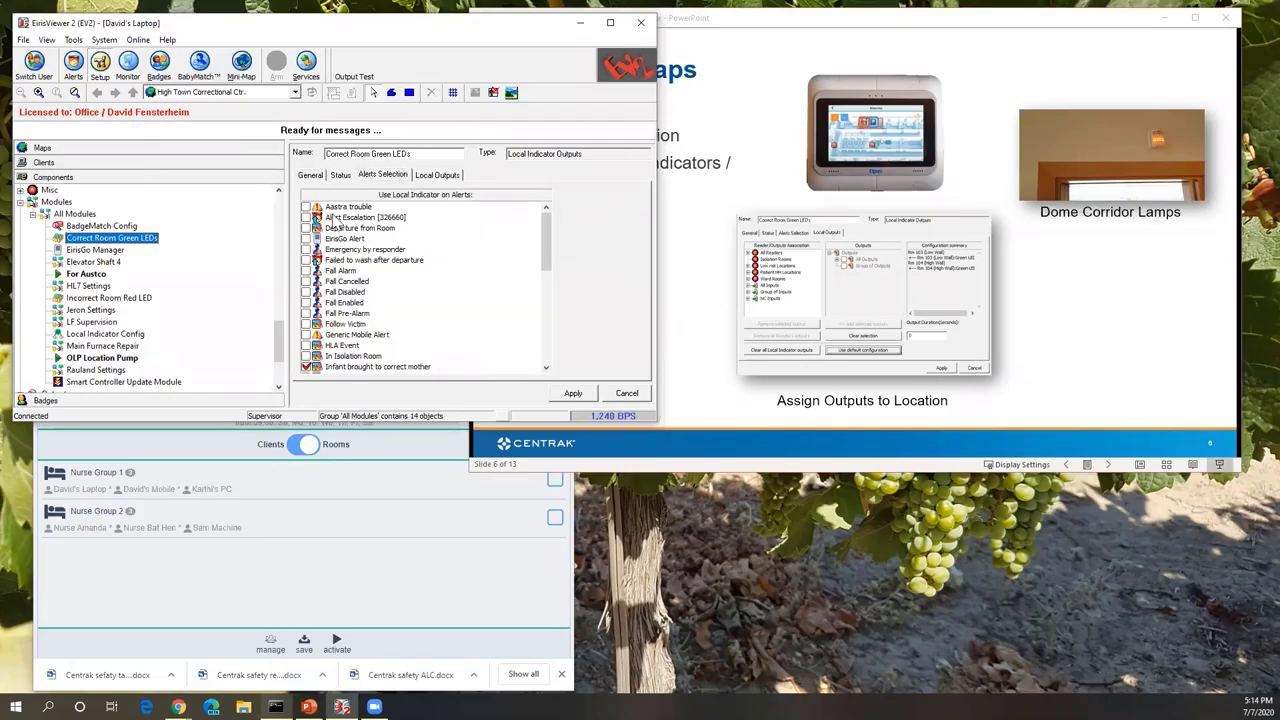
- Show the green LED local outputs for Rooms 103 and 104, then return to the Lights and Maps slide
click(436, 178)
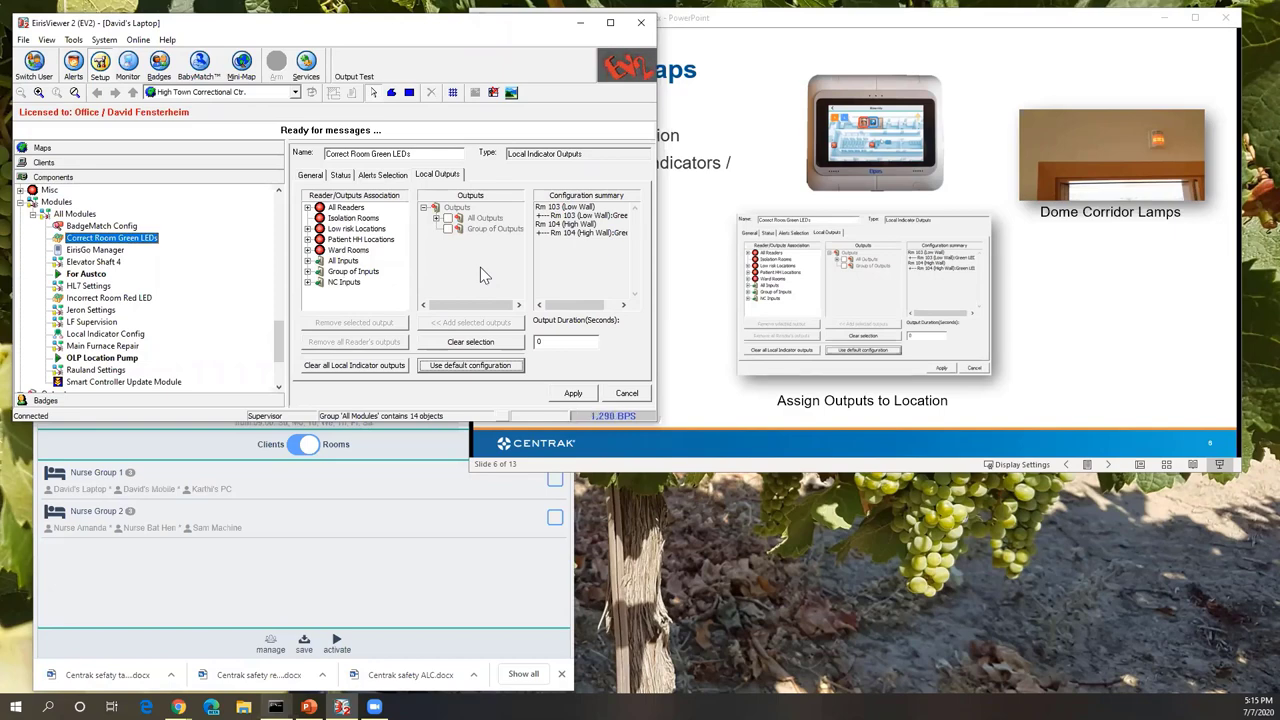
click(803, 32)
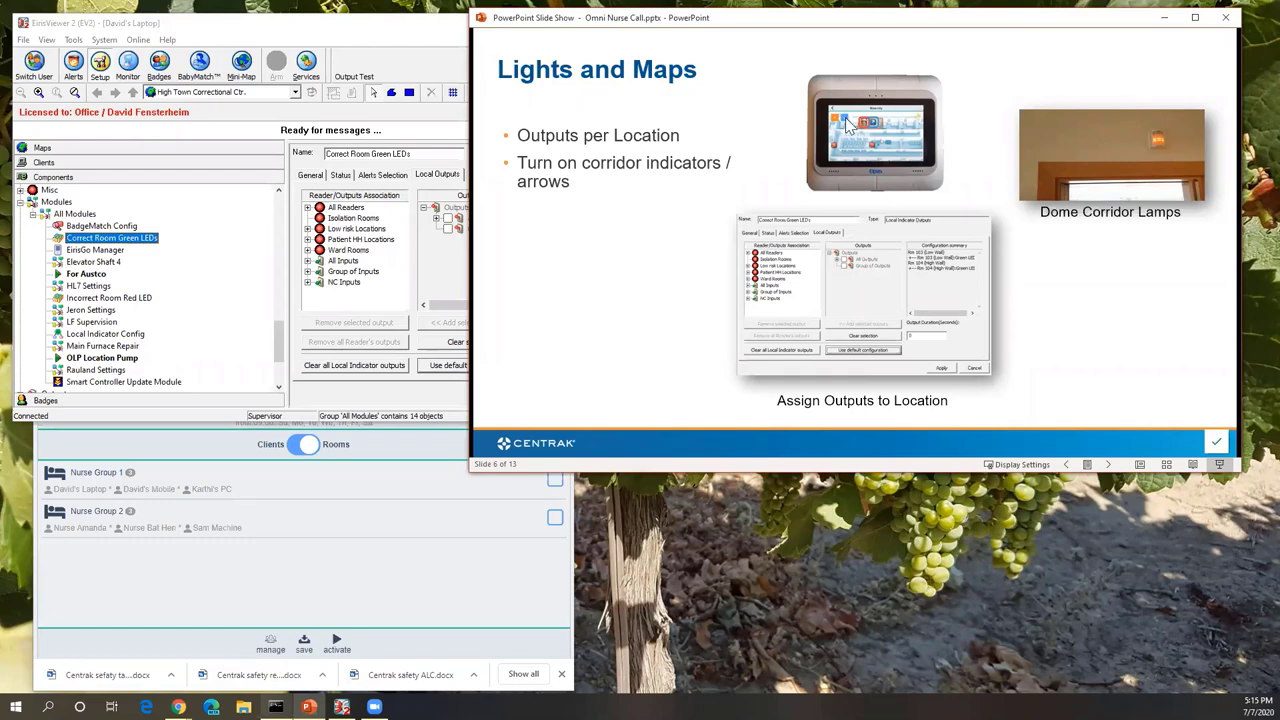
key(Left)
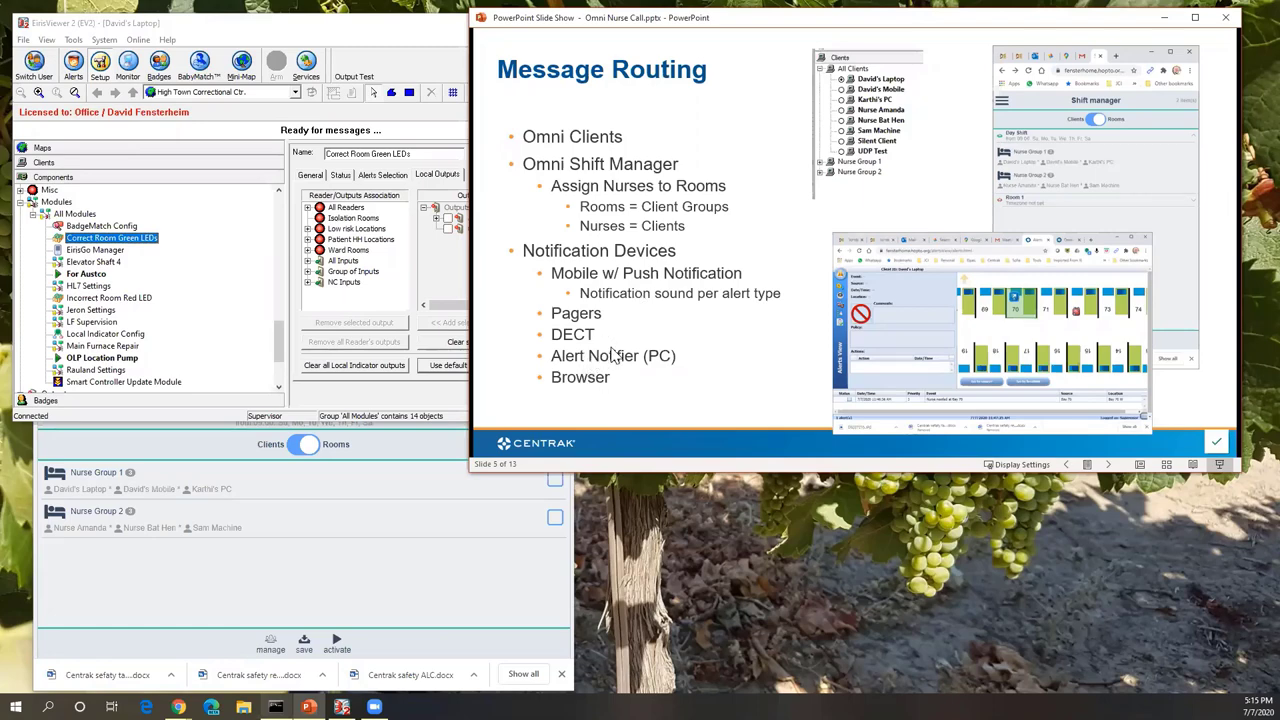
key(Right)
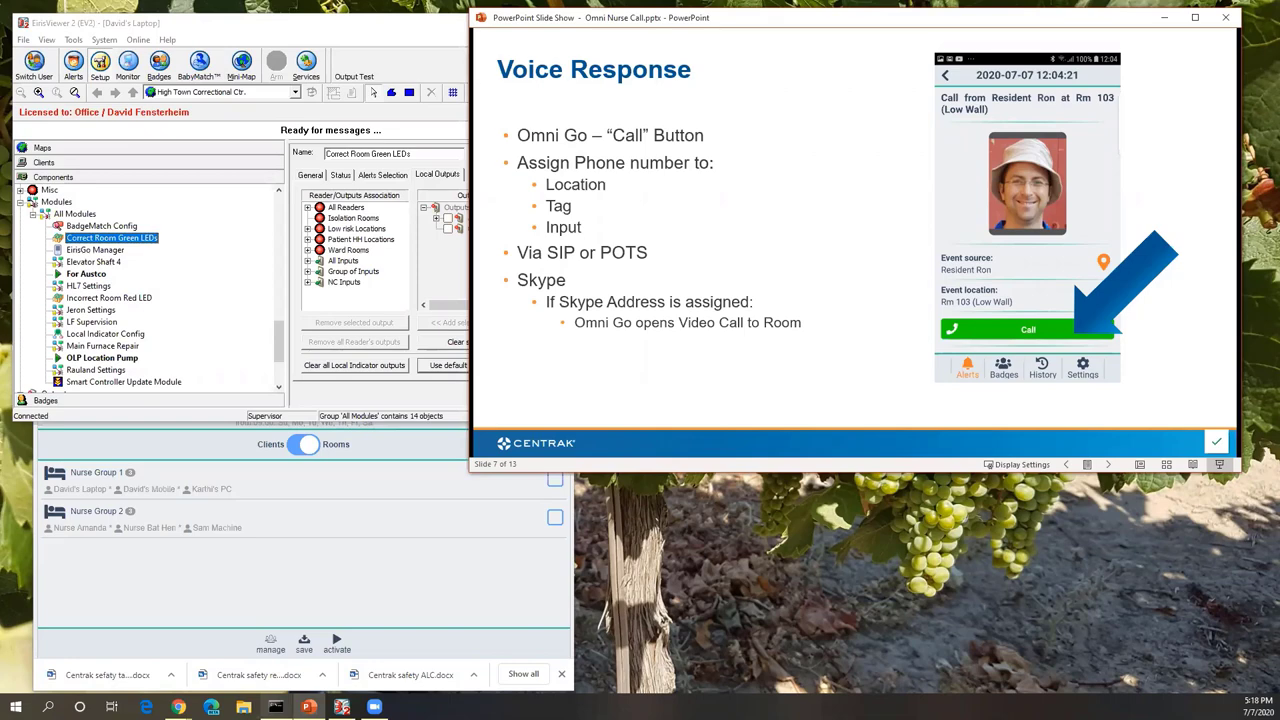
- Move the slide show from Acknowledgement (slide 8) to slide 9, Escalation, with Shift Manager shown between
click(808, 217)
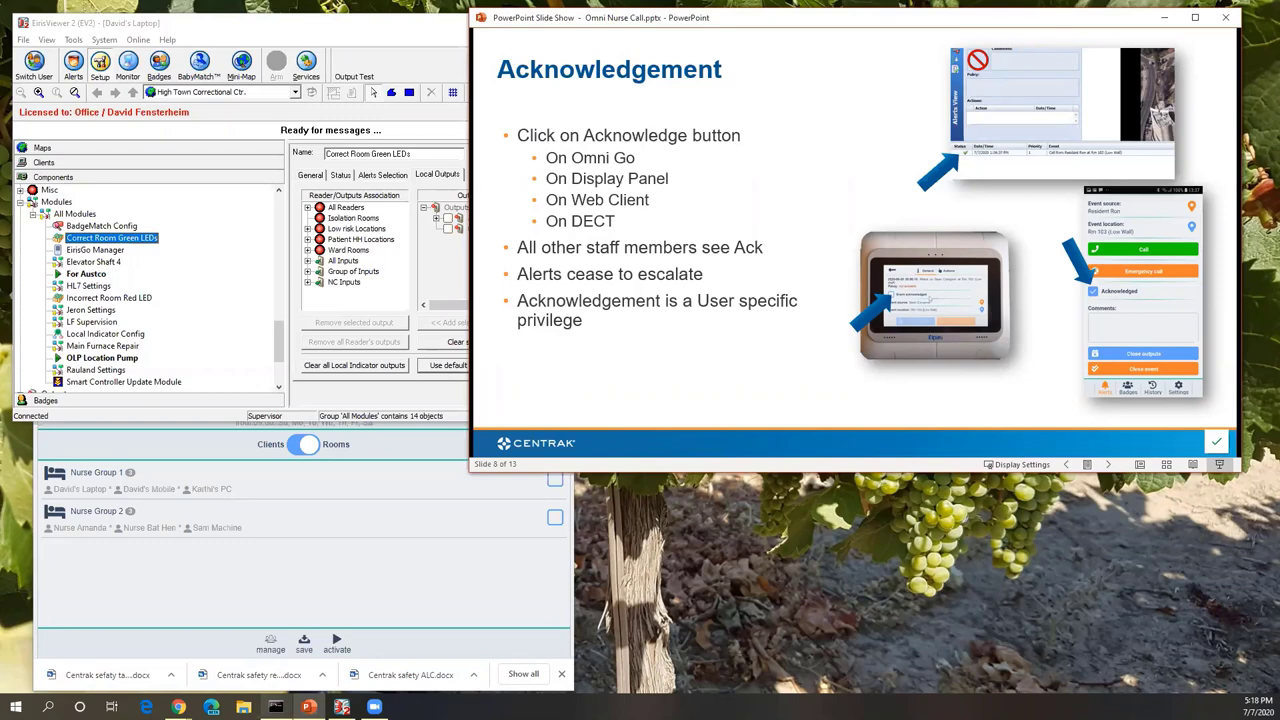
click(390, 578)
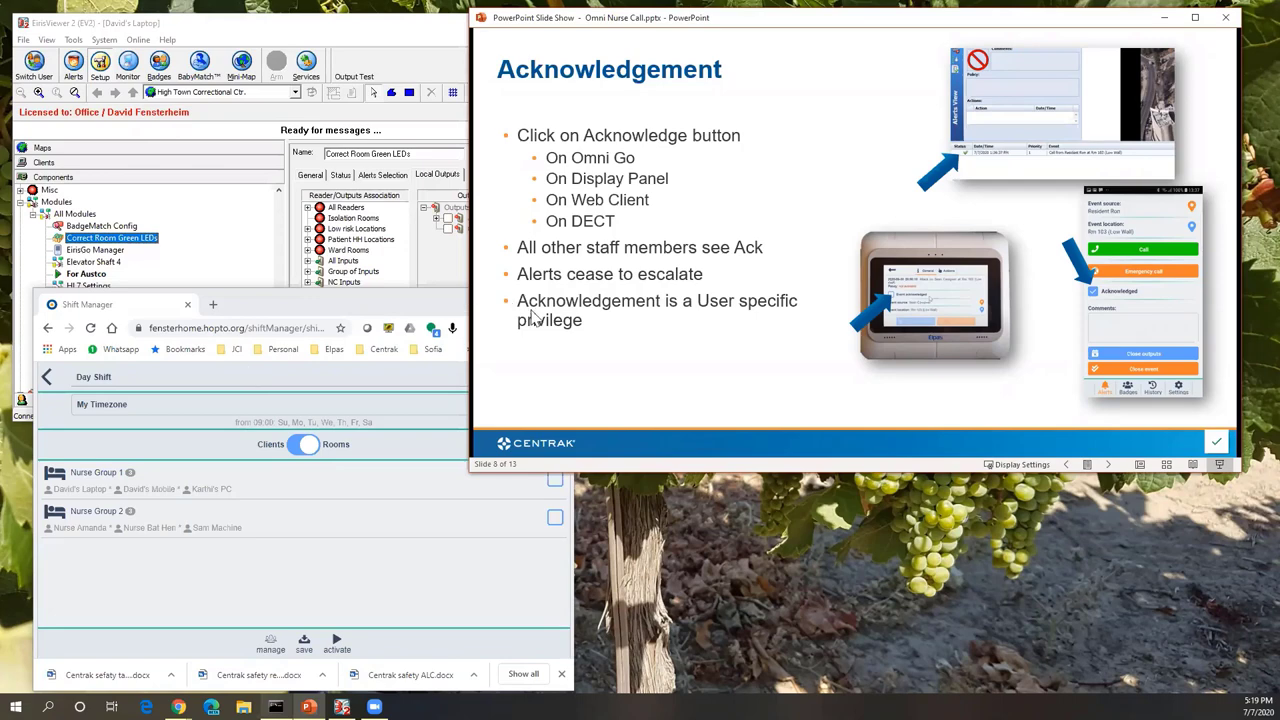
key(Right)
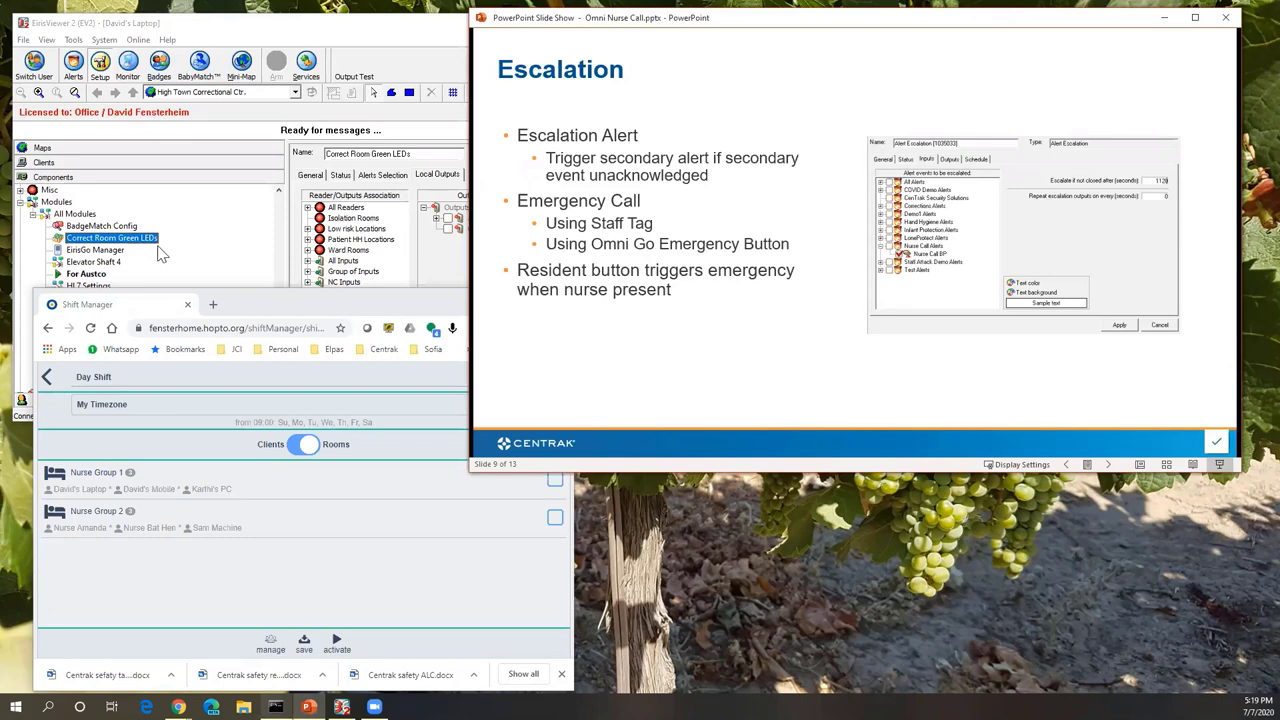
- Collapse Badges and select the NC Escalation alert under Alerts > Nurse Call Alerts
click(186, 248)
drag(279, 349, 280, 215)
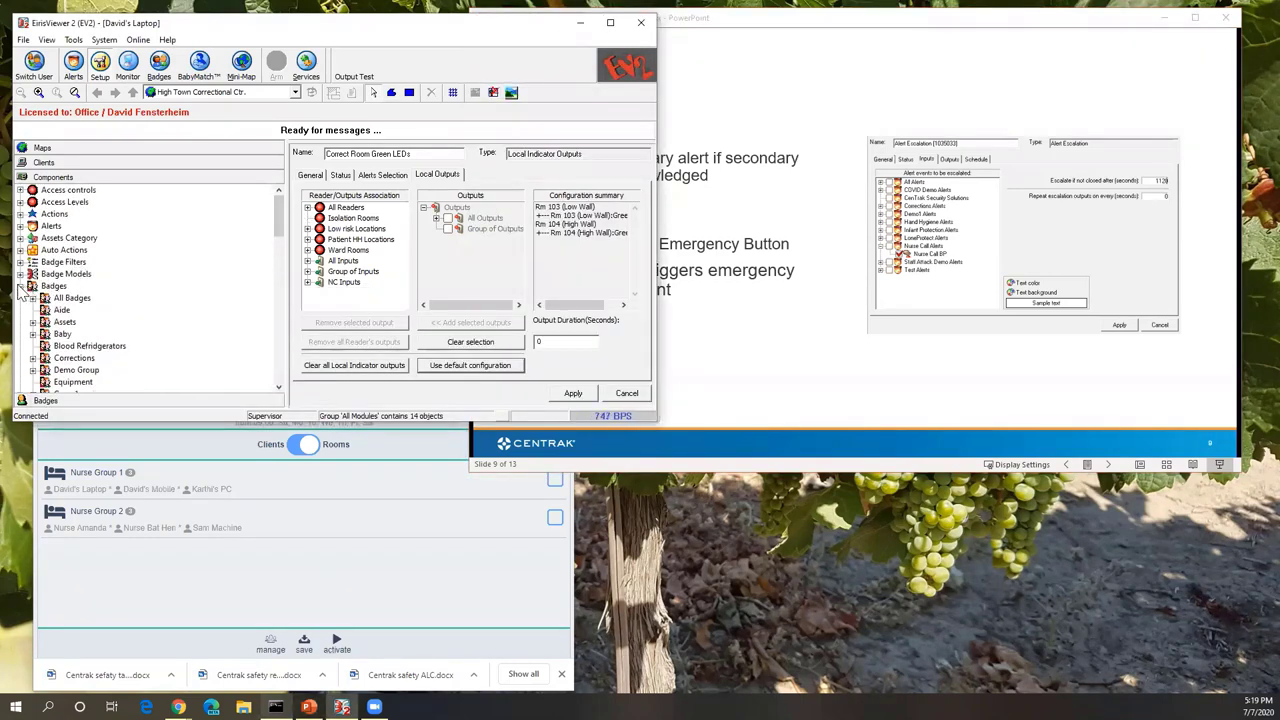
click(21, 286)
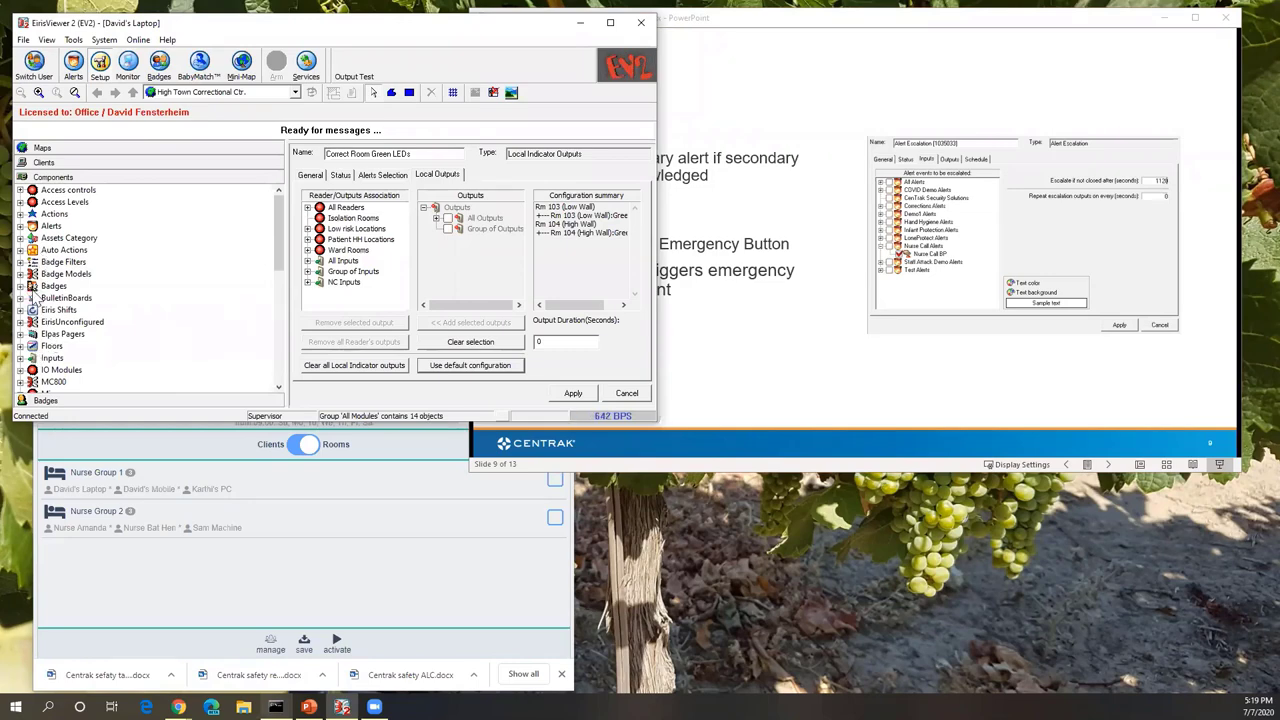
click(20, 226)
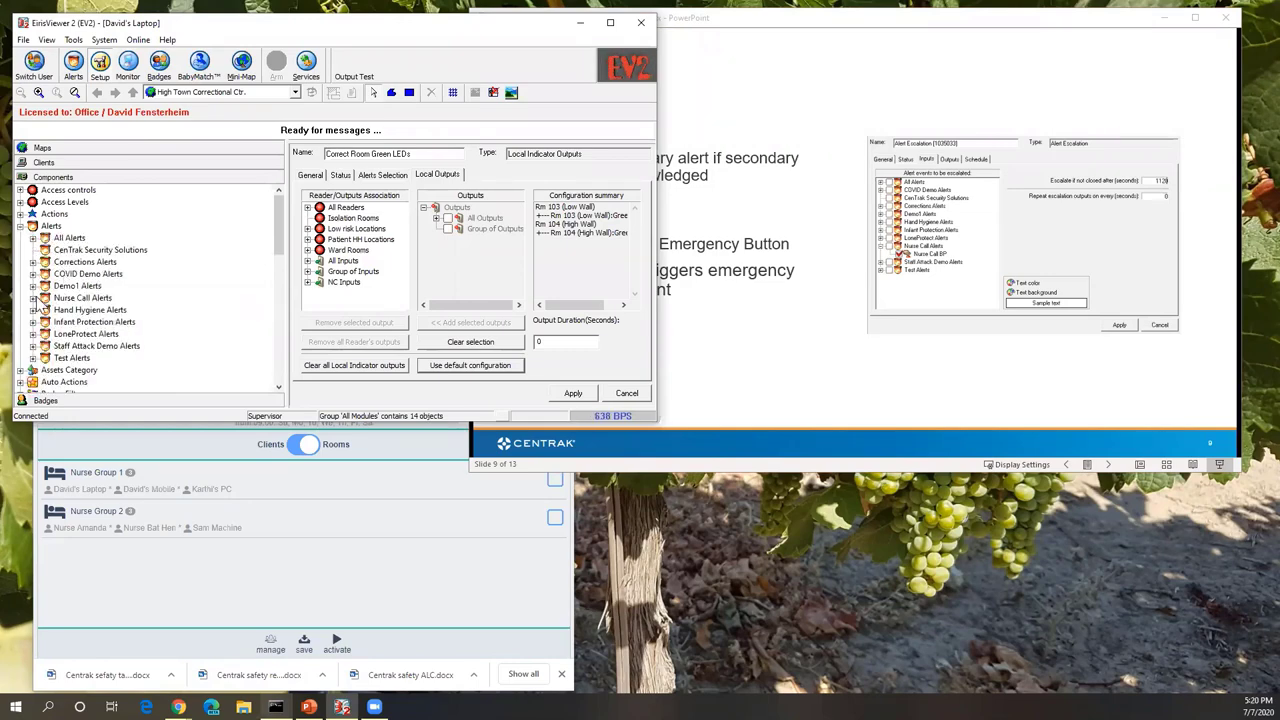
click(33, 298)
click(96, 322)
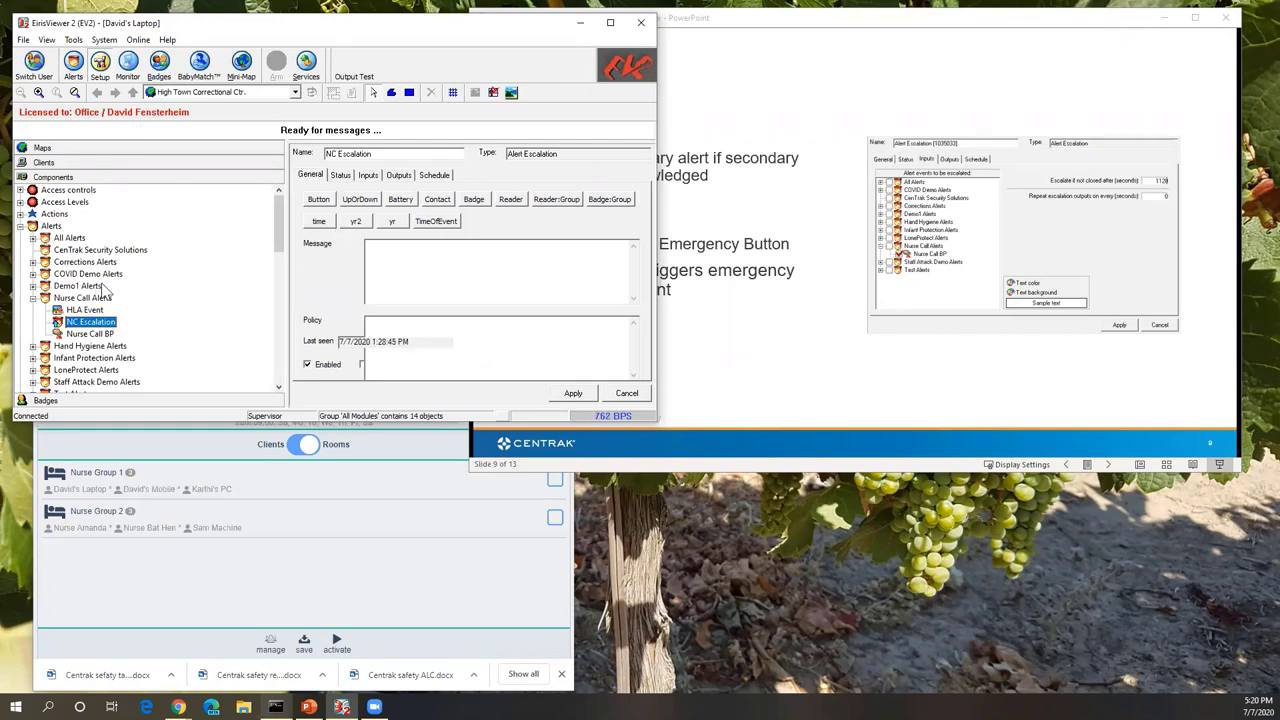
- Preview adding an Alert Escalation object without adding it, then show NC Escalation's Inputs
right_click(98, 298)
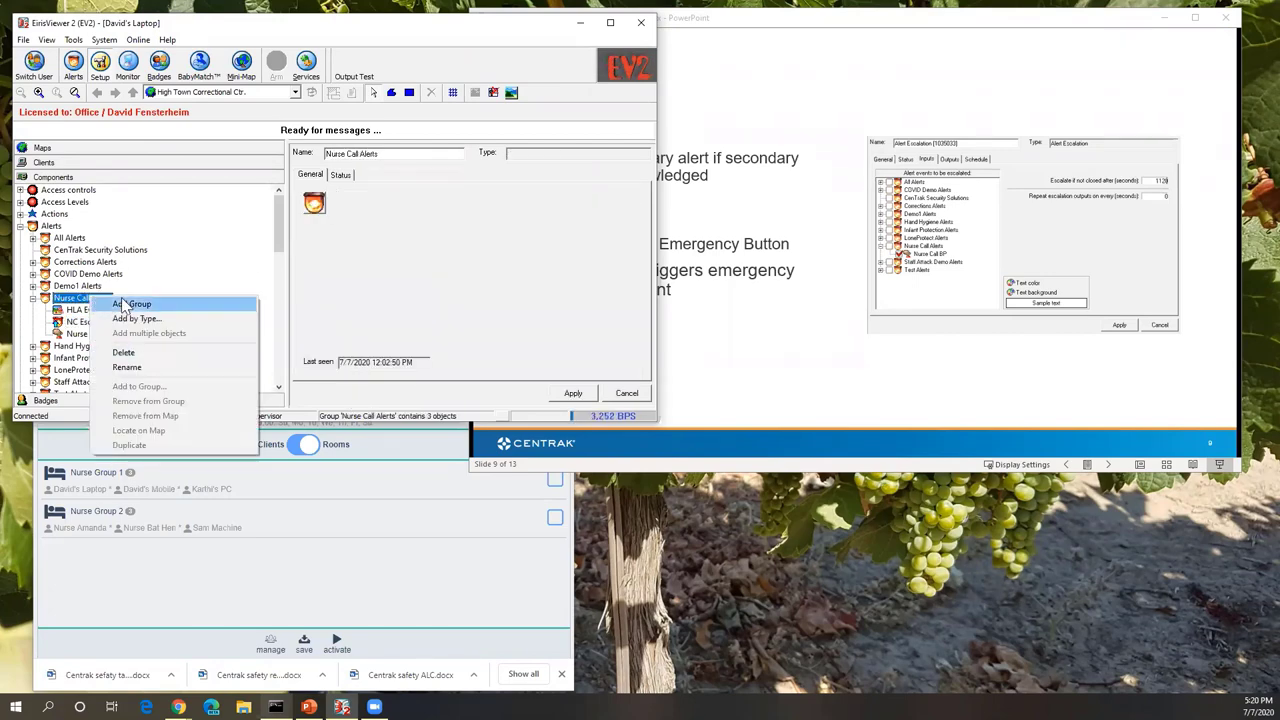
click(135, 318)
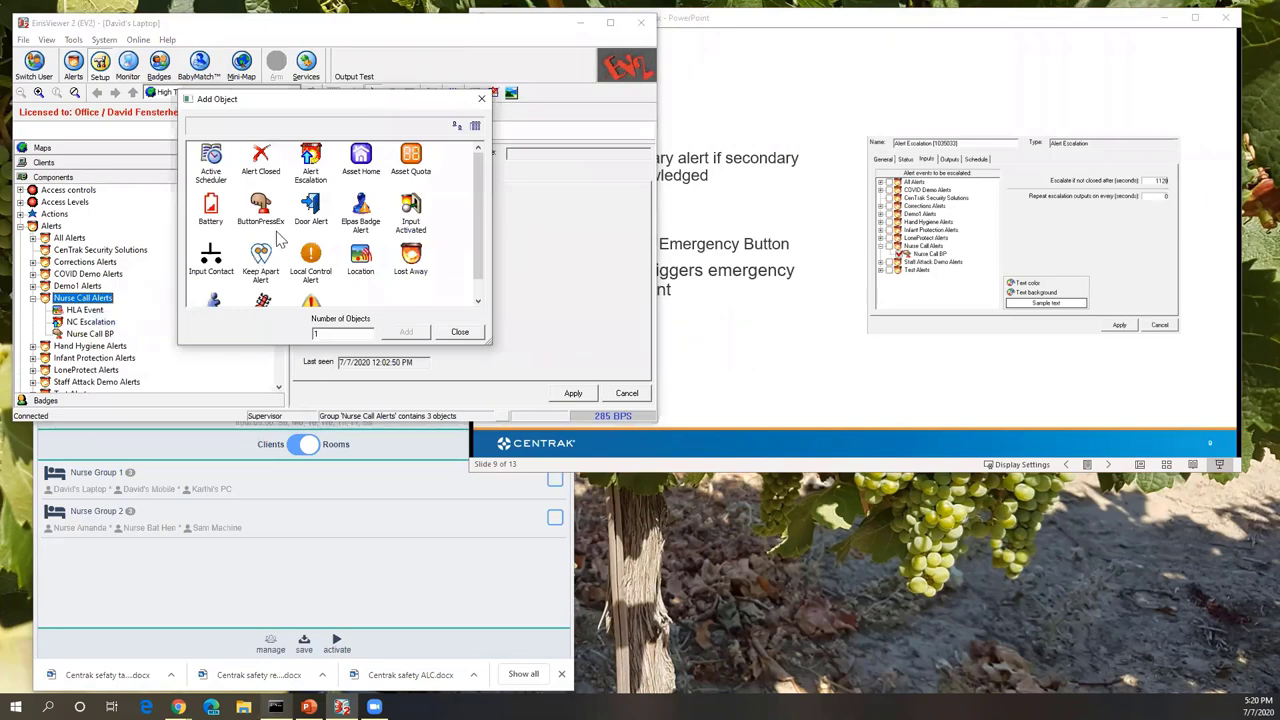
click(308, 178)
click(482, 99)
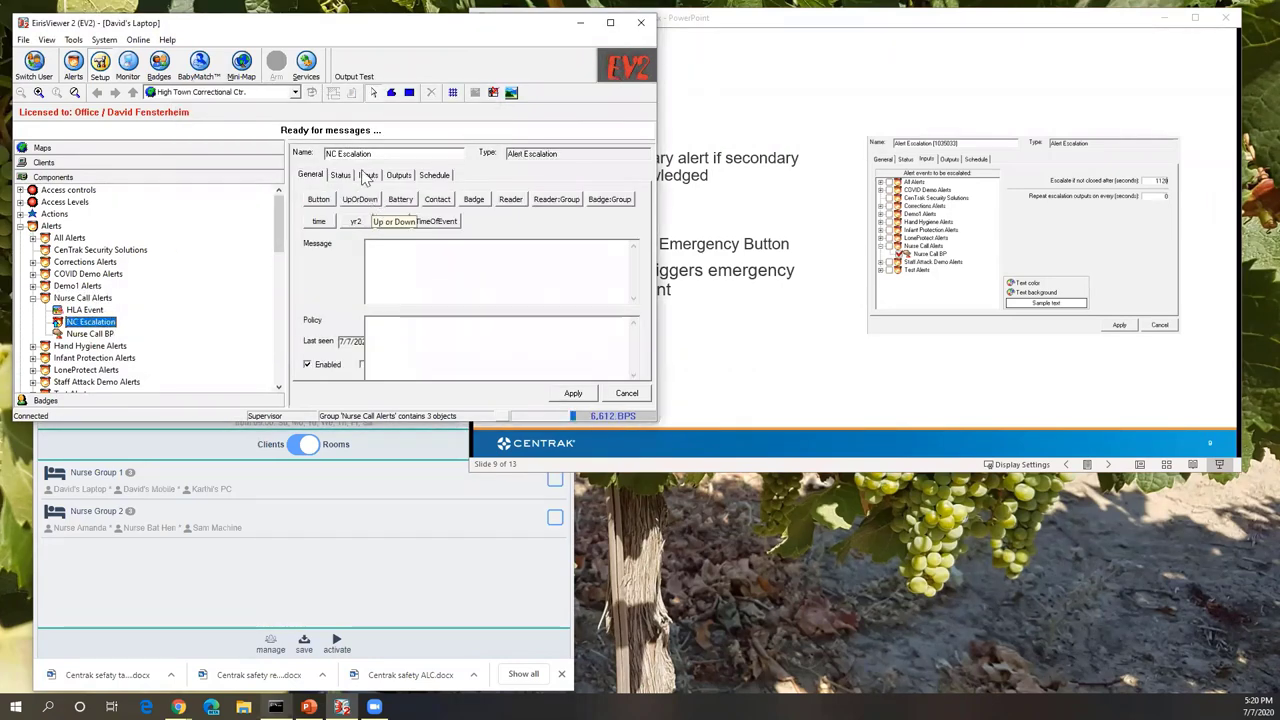
click(368, 175)
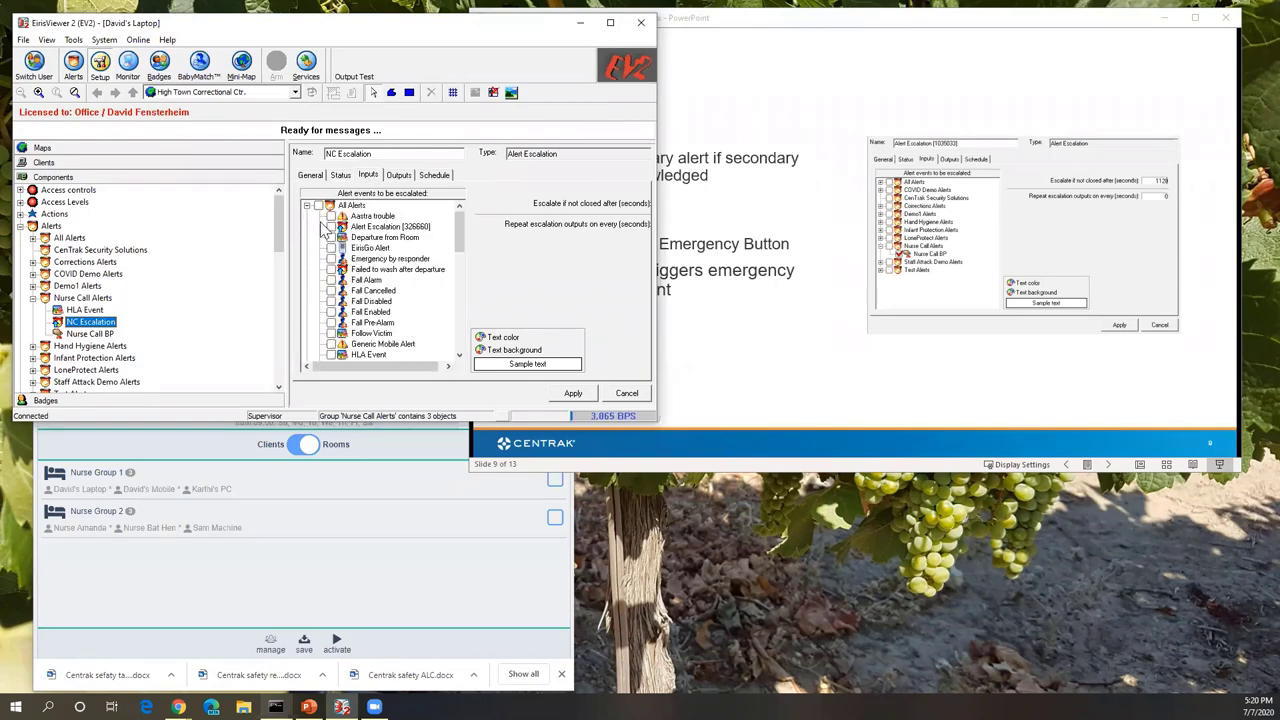
- Collapse All Alerts into categories, keeping NC Escalation's inputs listed, and return to the Escalation slide
click(307, 205)
click(332, 312)
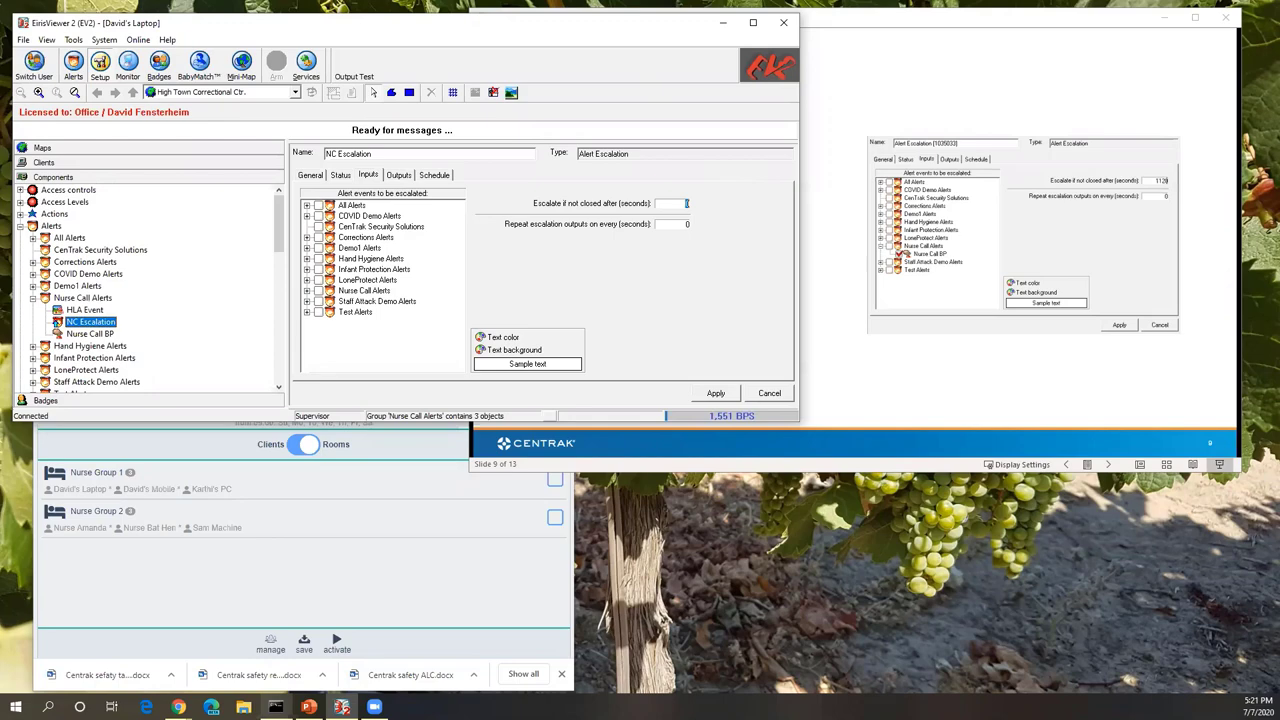
click(965, 87)
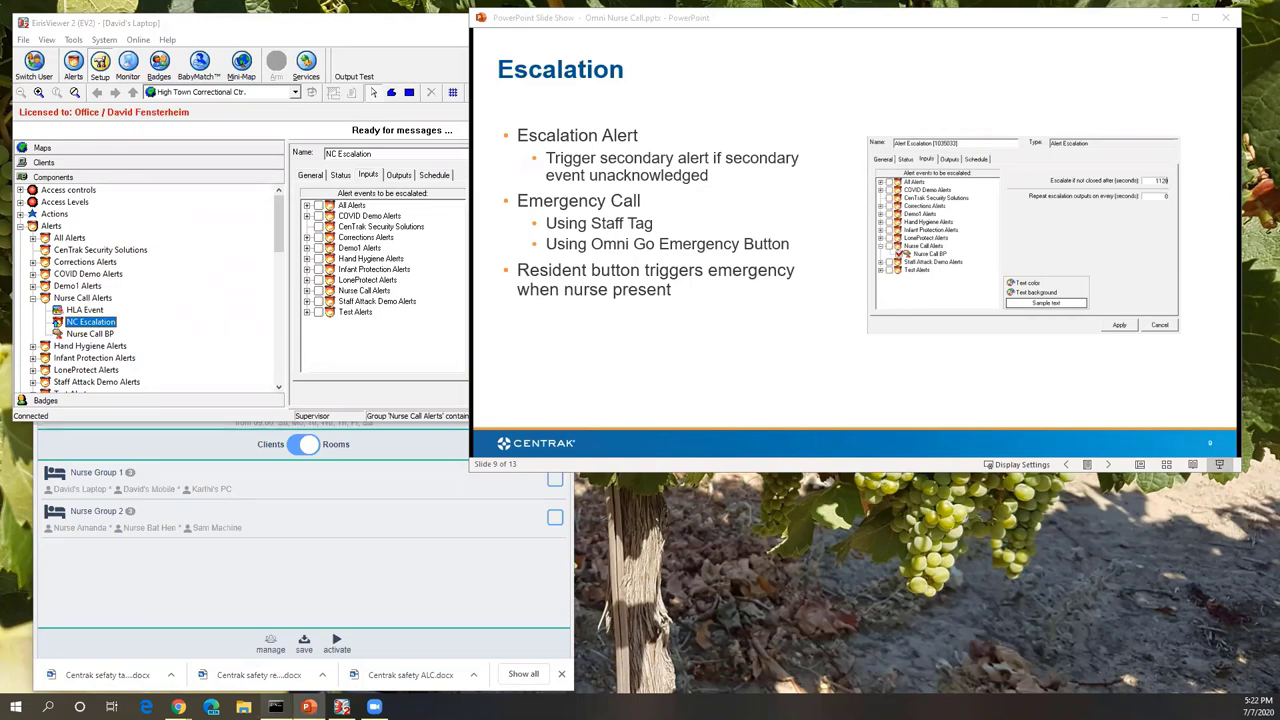
- Advance the slide show from Escalation past Nurse Presence to slide 11, Closing a Call
click(591, 336)
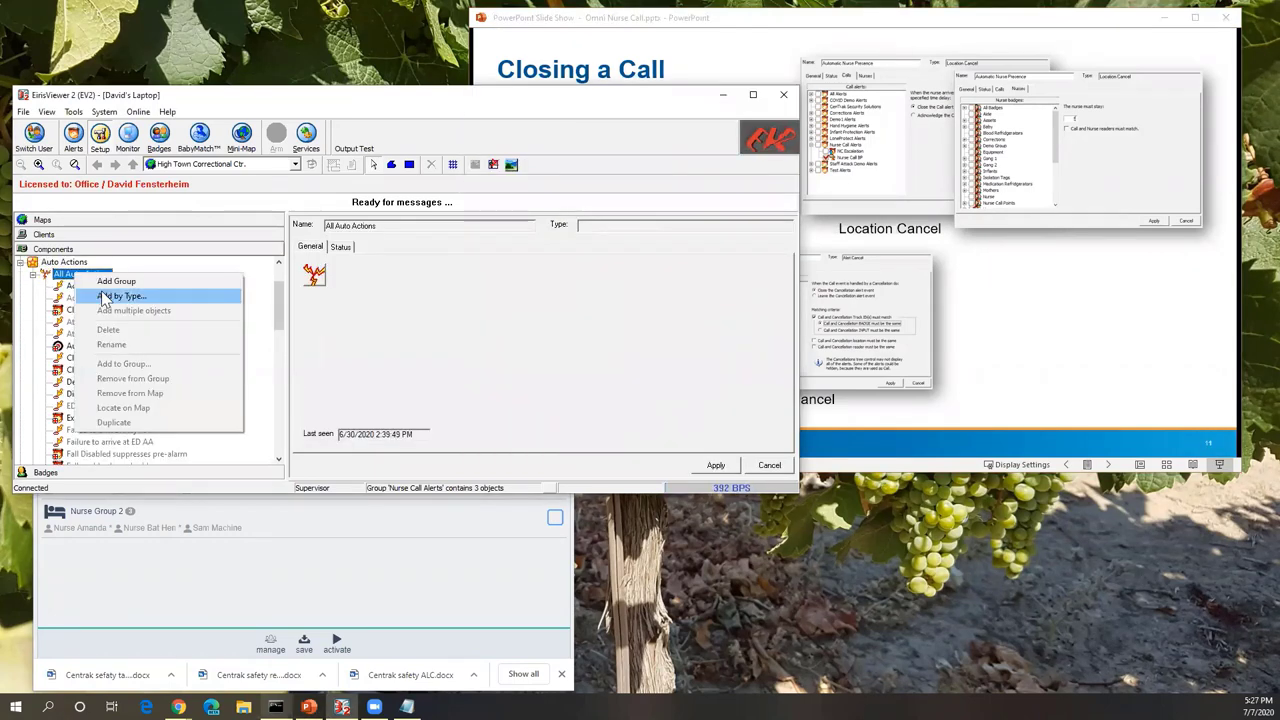
- Preview the Alert Cancel and Location Cancel auto action types without adding one, then return to PowerPoint
click(105, 298)
click(284, 235)
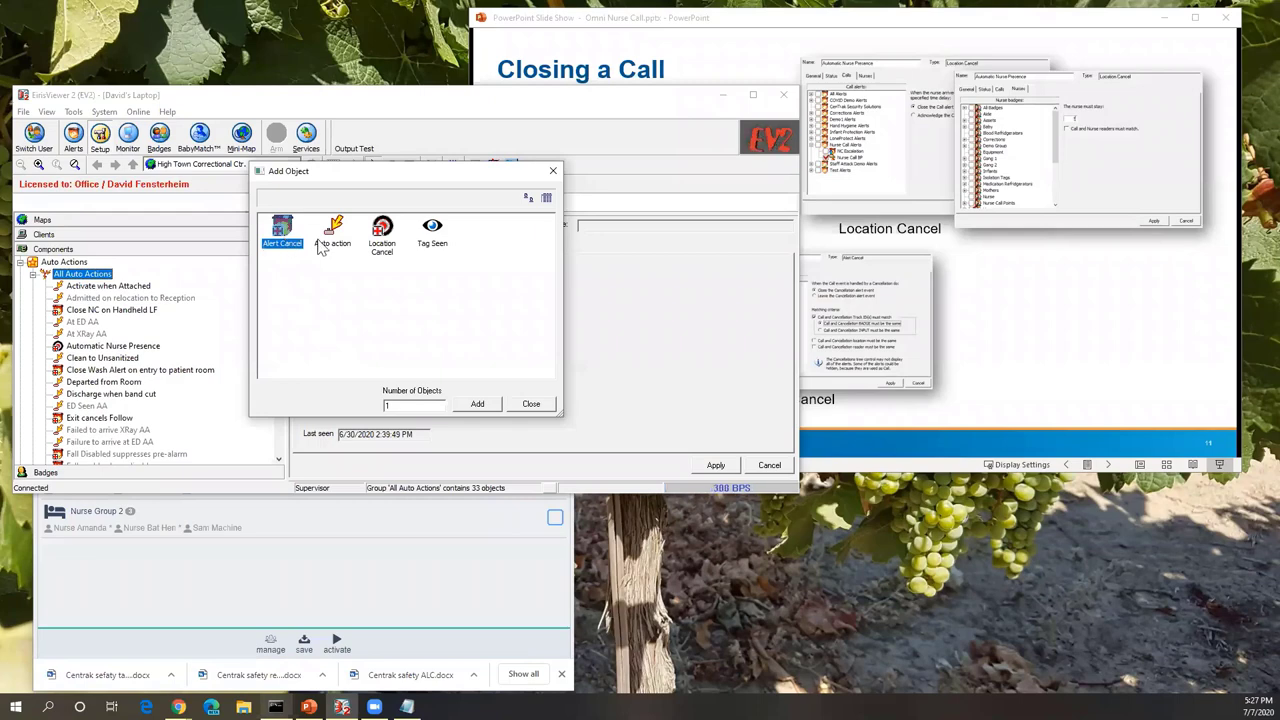
click(383, 245)
click(286, 248)
click(386, 250)
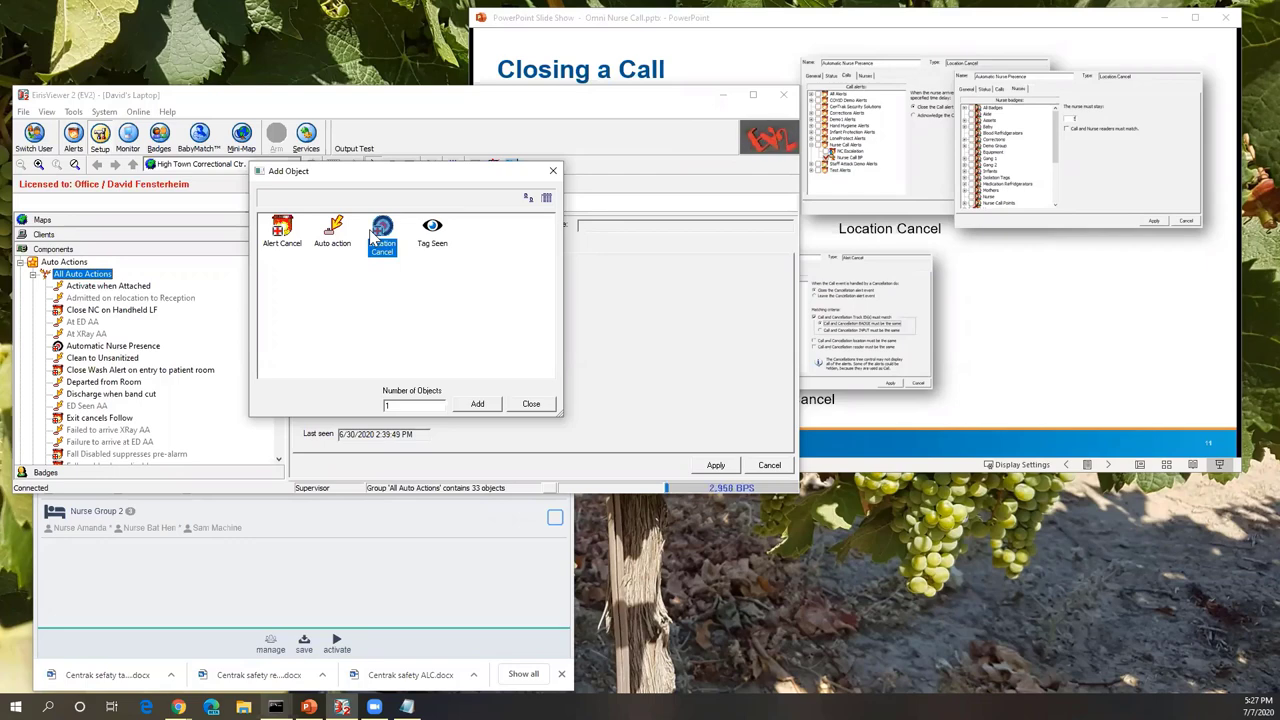
click(284, 236)
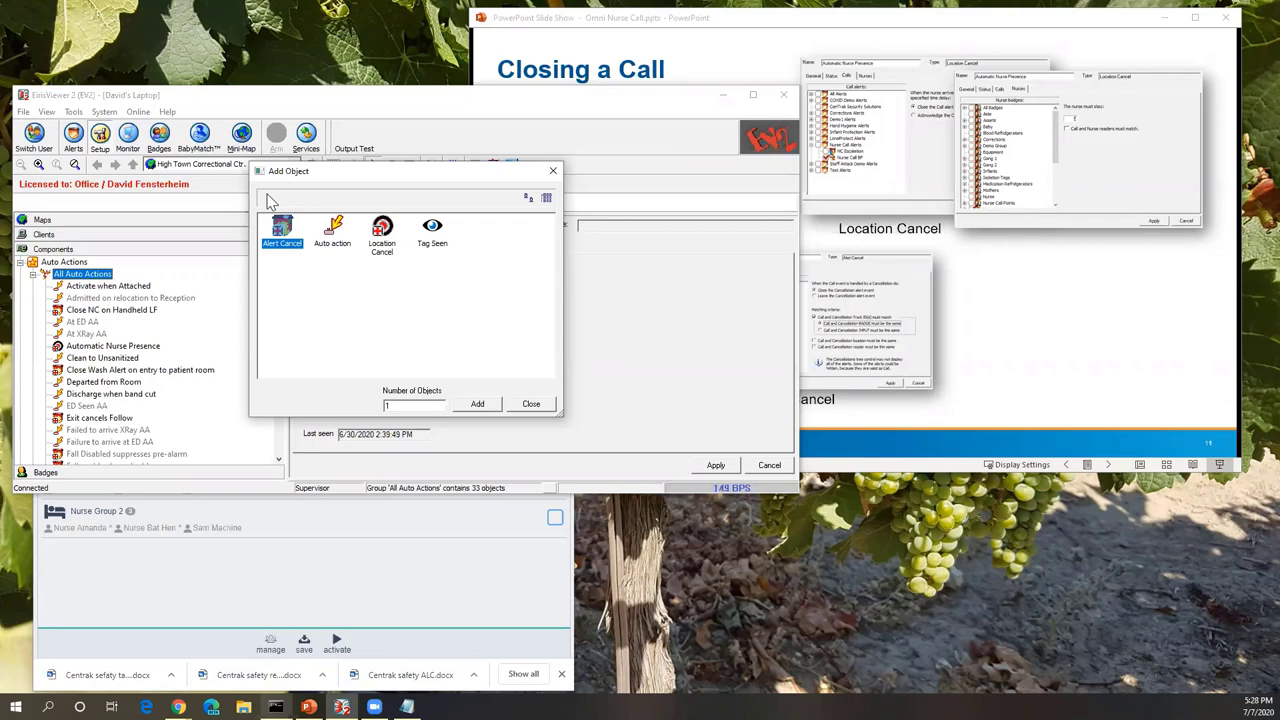
click(733, 22)
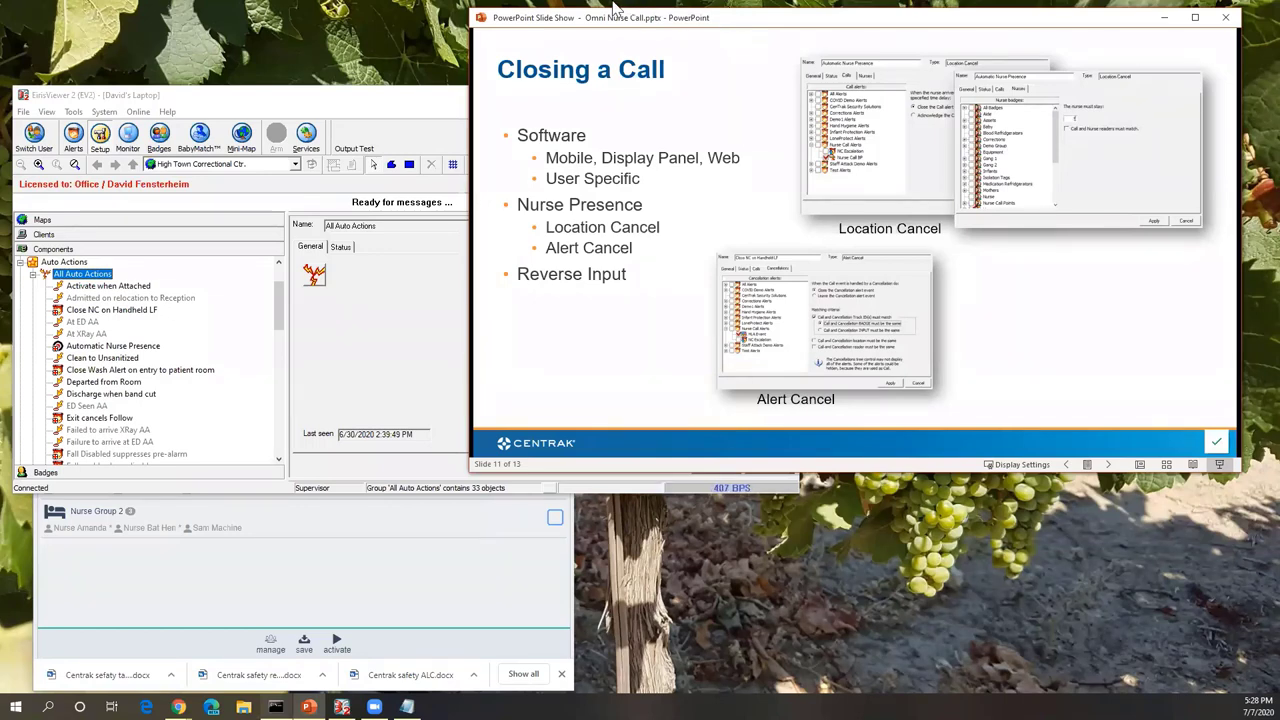
- Show the Close NC on Handheld LF auto action's cancellation alerts beside the Closing a Call slide
click(420, 96)
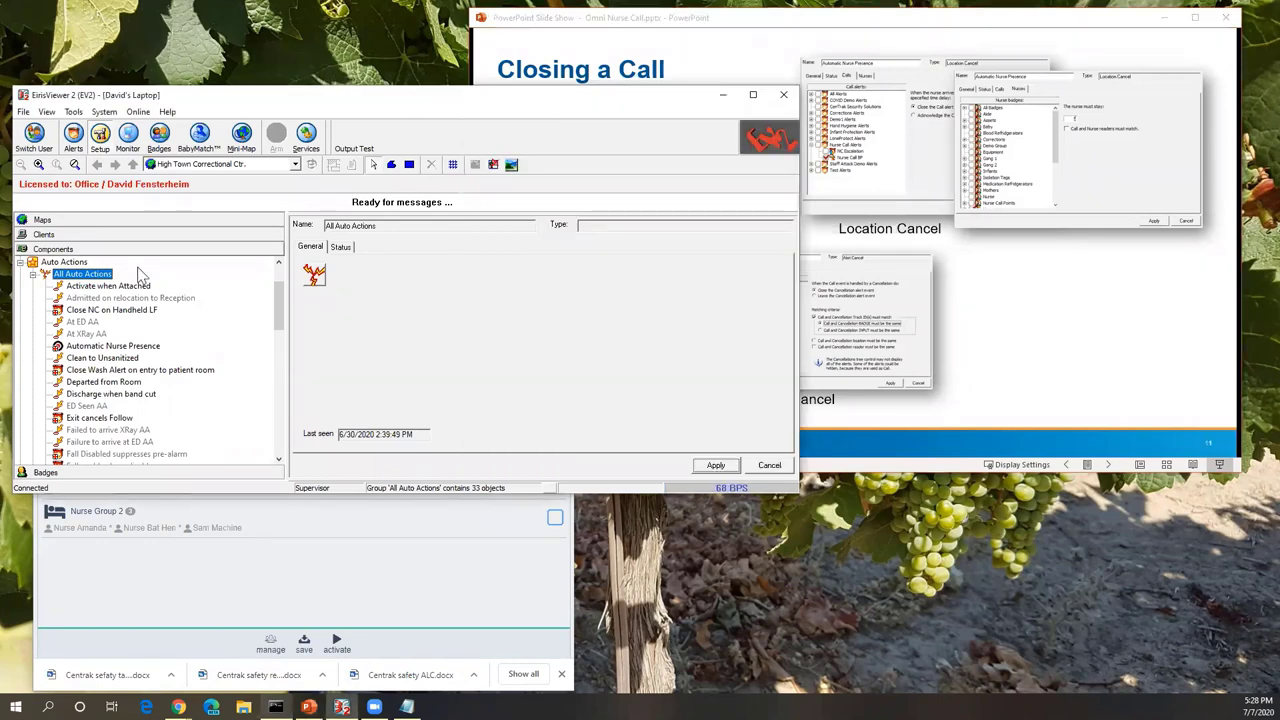
click(130, 309)
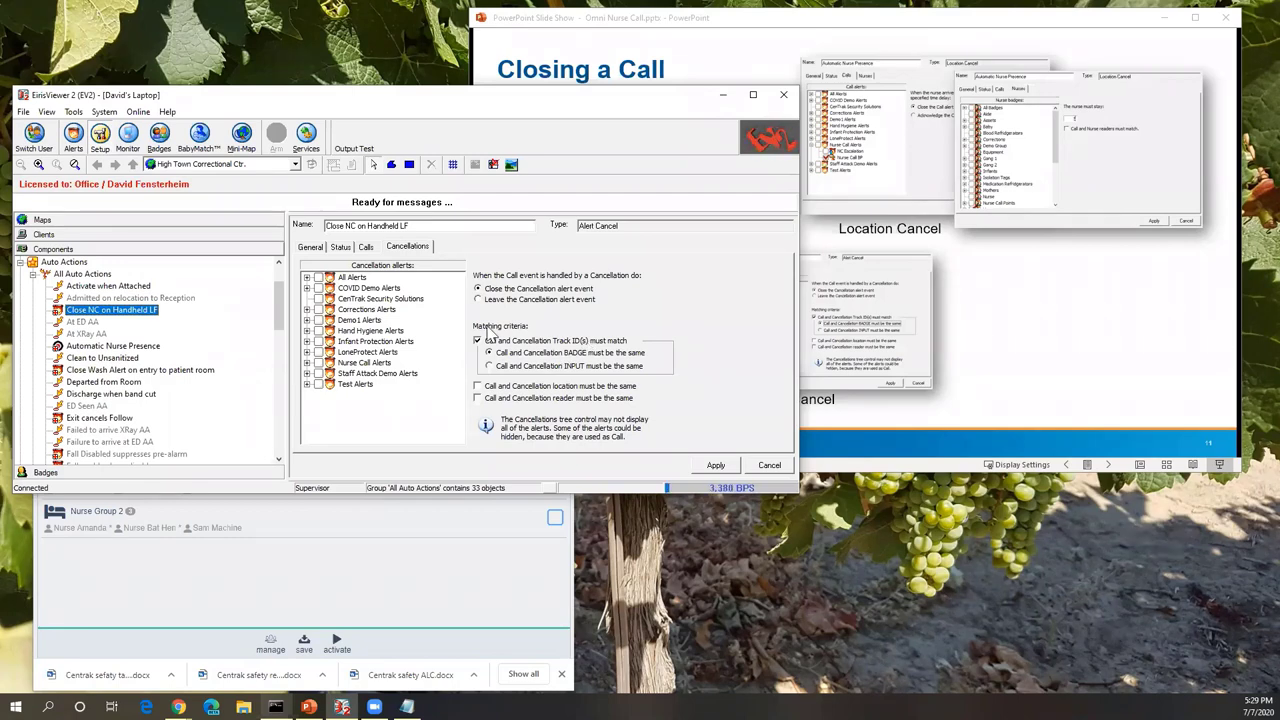
click(905, 272)
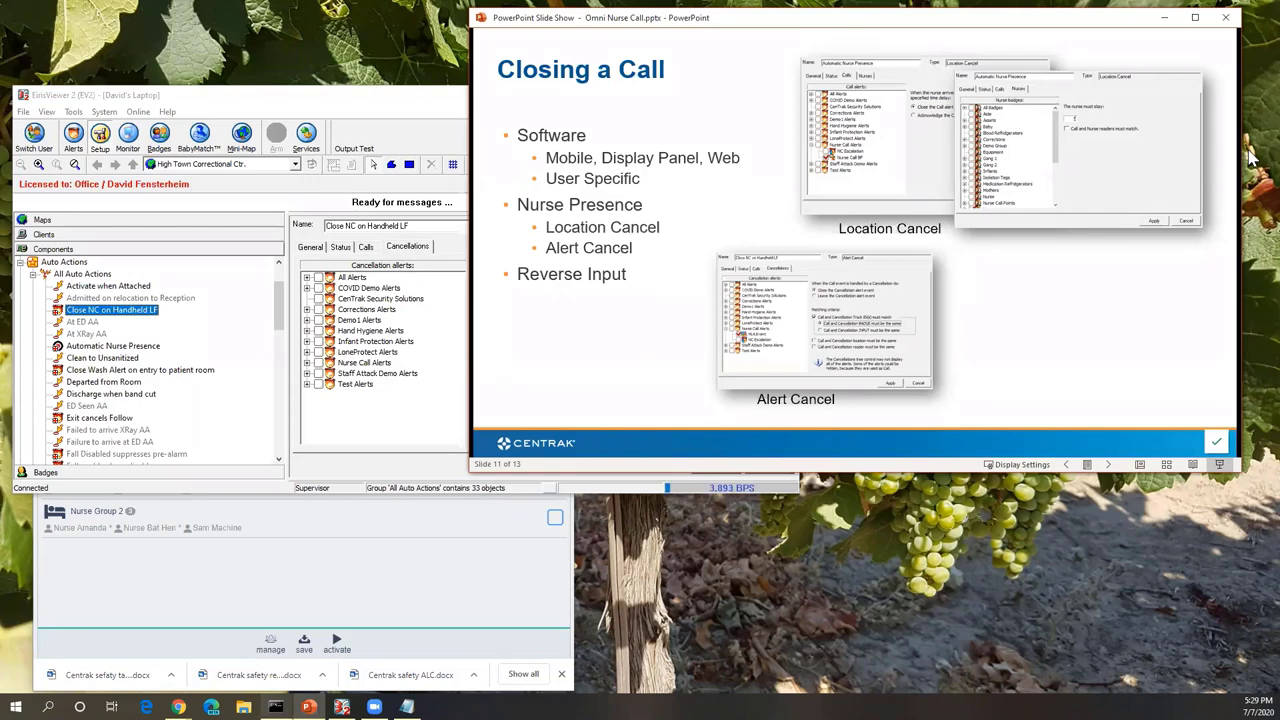
- Advance to slide 12, Audit Reports, and switch to the Chrome Reports page
click(912, 316)
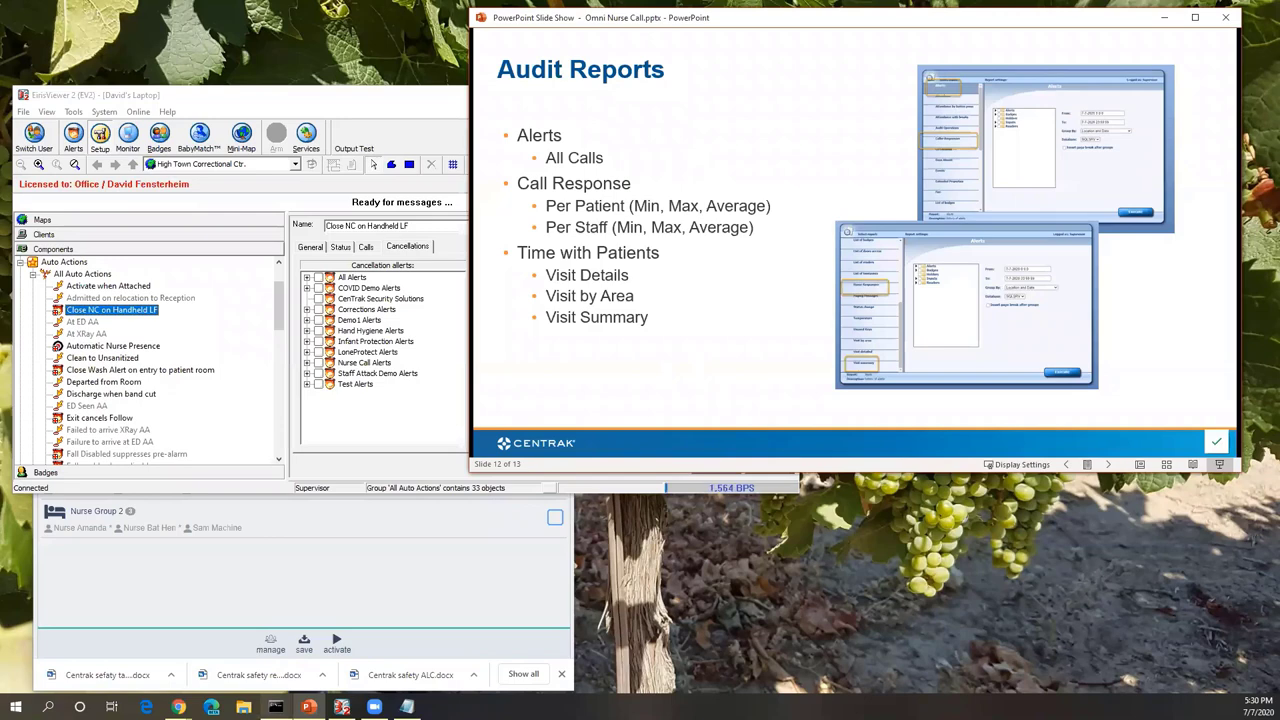
key(alt+Tab)
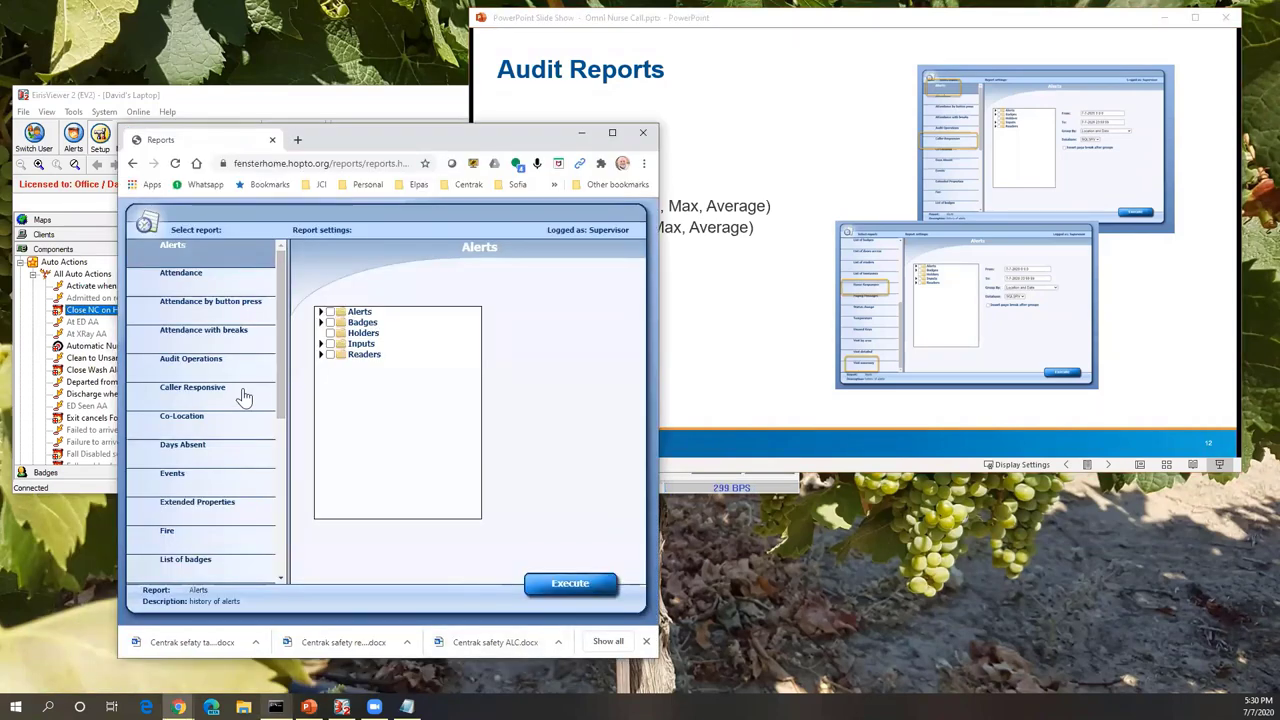
- Review the Caller Responsive, Nurse Responsive and Visit detailed reports, ending on Visit summary
click(230, 392)
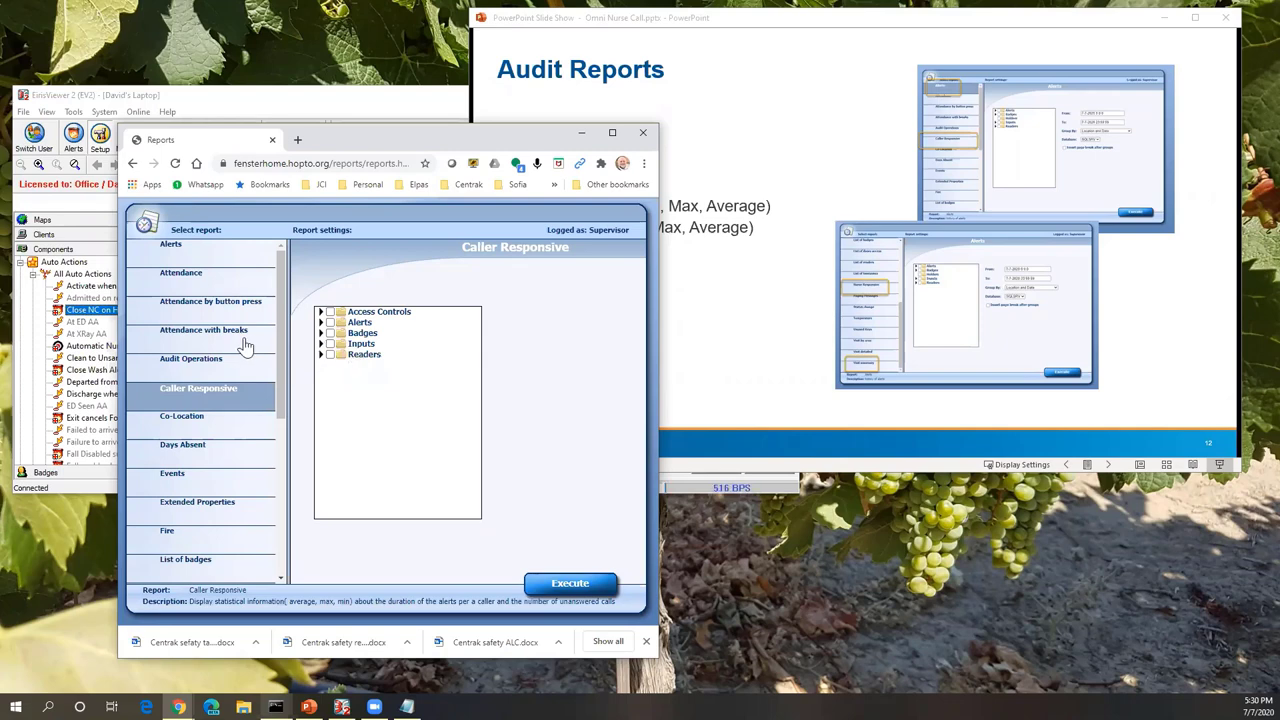
scroll(287, 425, down, 1)
drag(287, 425, 289, 514)
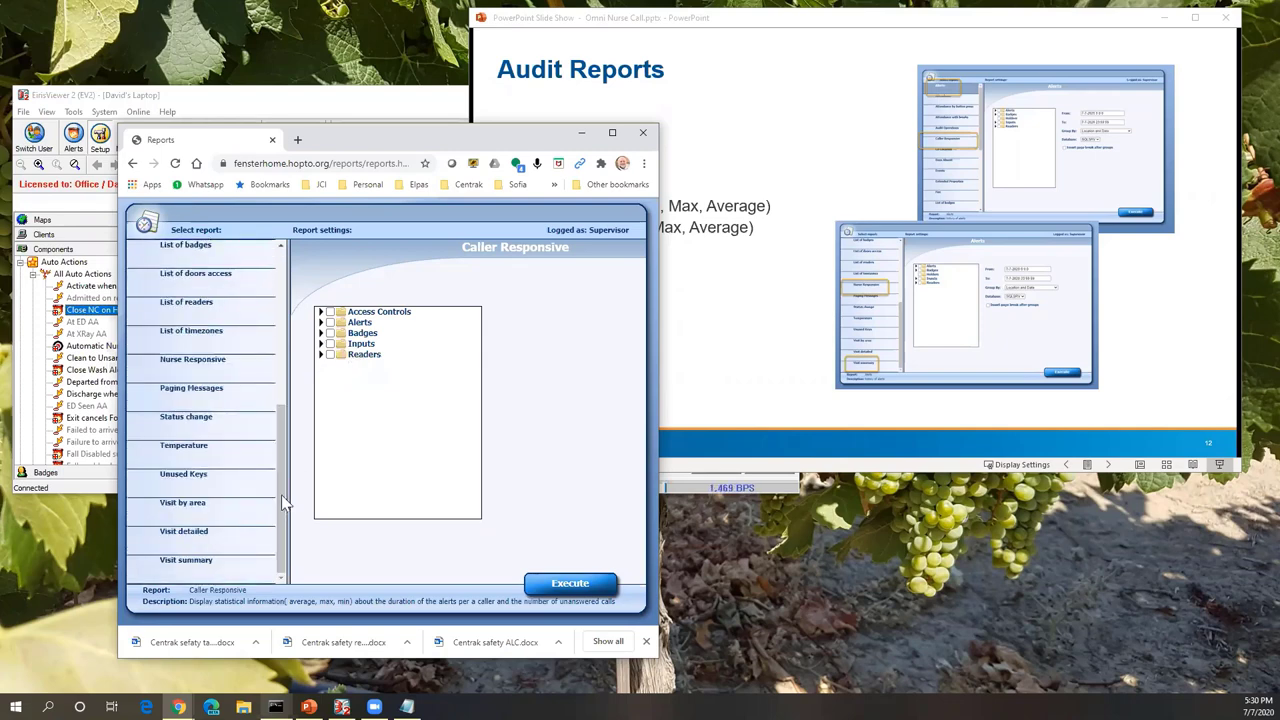
click(210, 368)
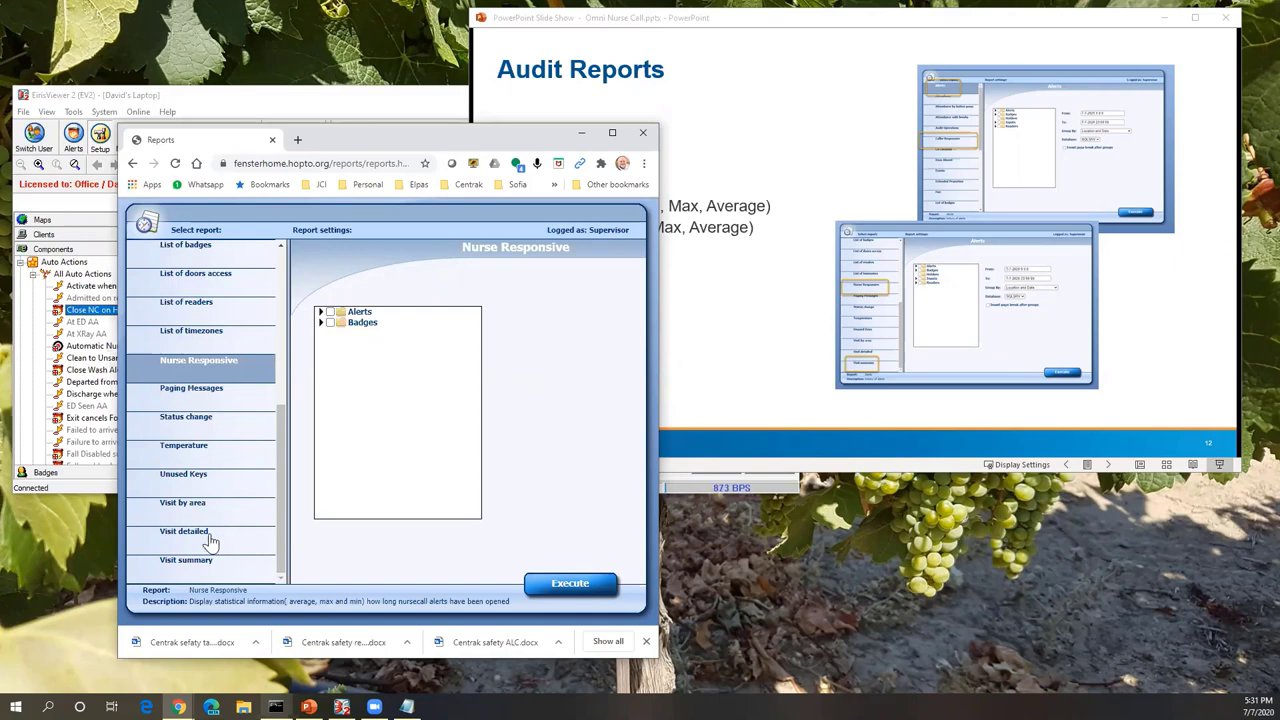
click(198, 568)
click(198, 538)
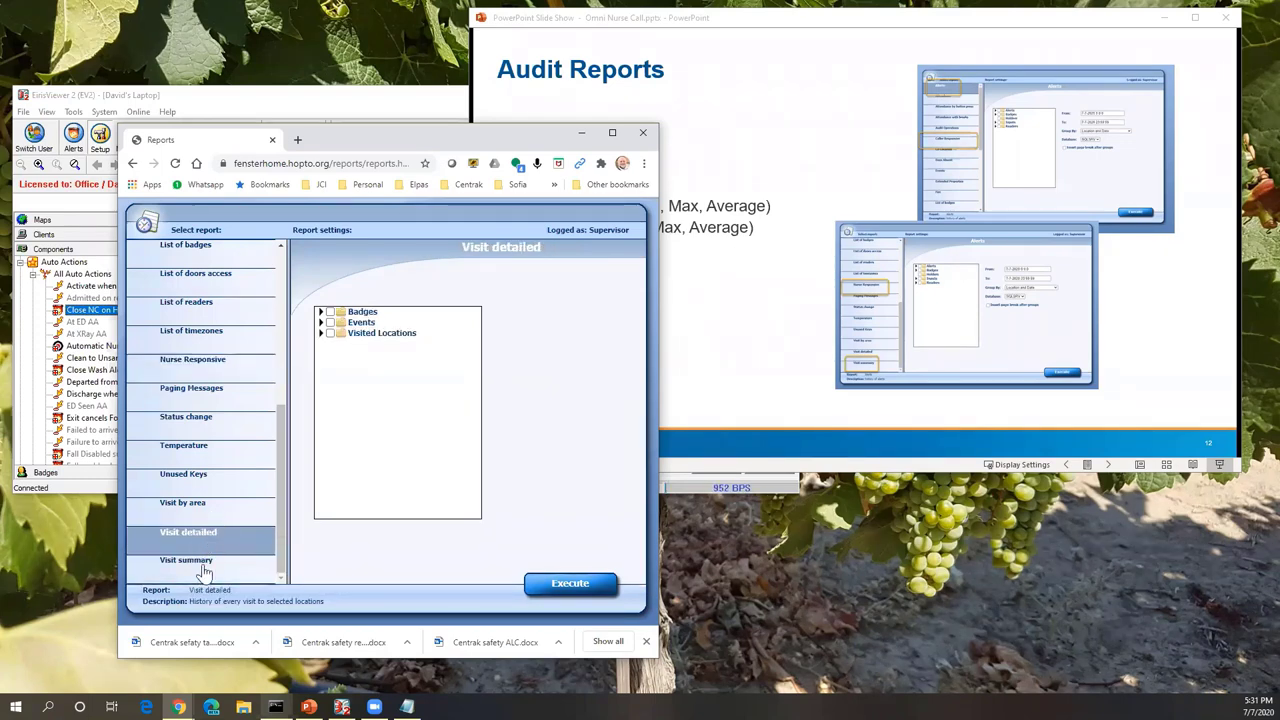
click(200, 572)
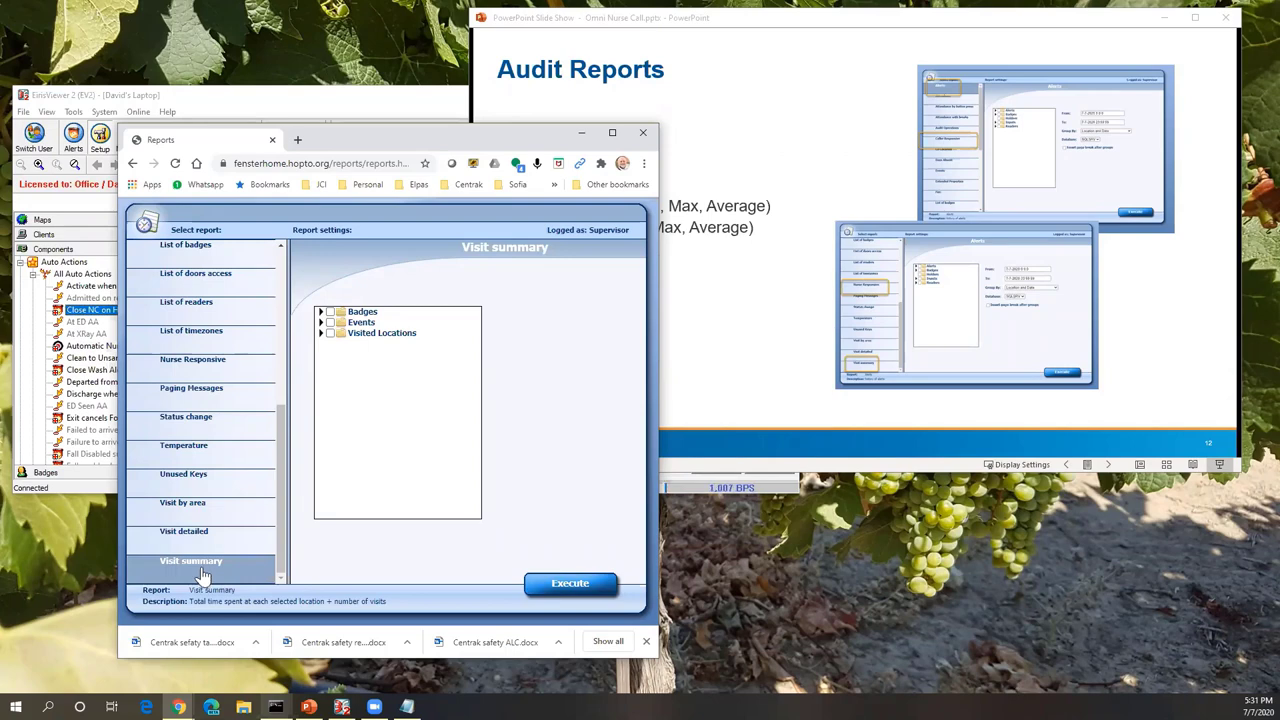
- Bring the PowerPoint Audit Reports slide back in front of the web reports page
click(690, 340)
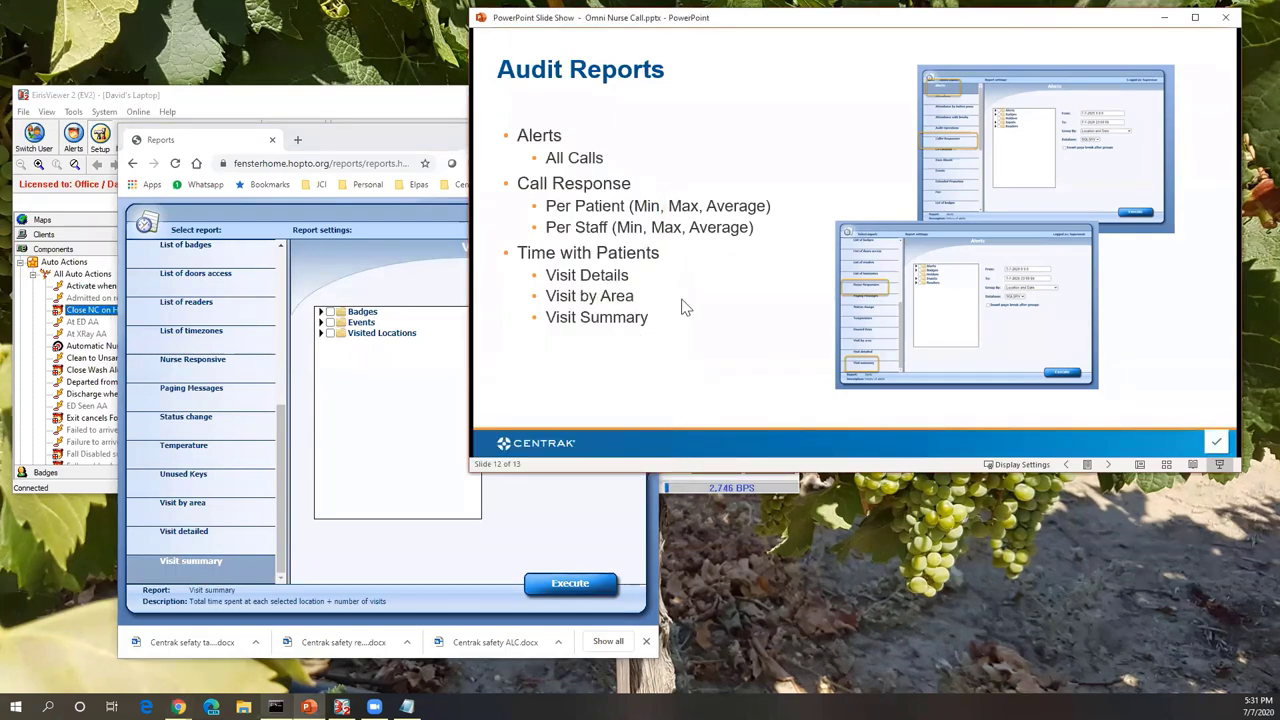